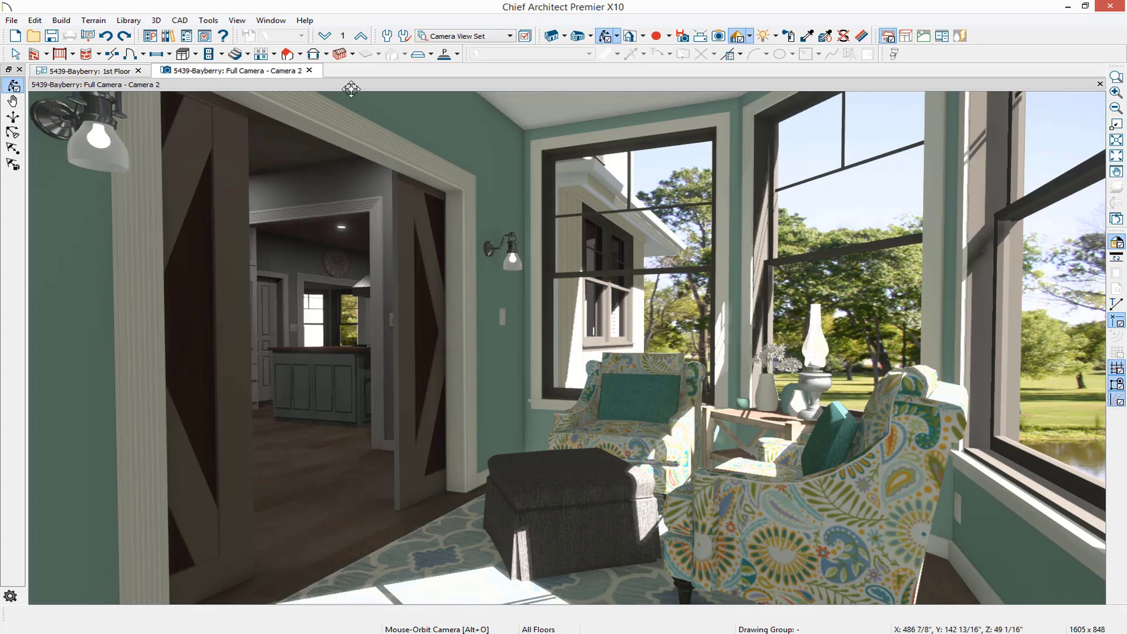
# Step: Start Adjust Material Definition and pick the paisley chair in the camera view
pyautogui.click(155, 20)
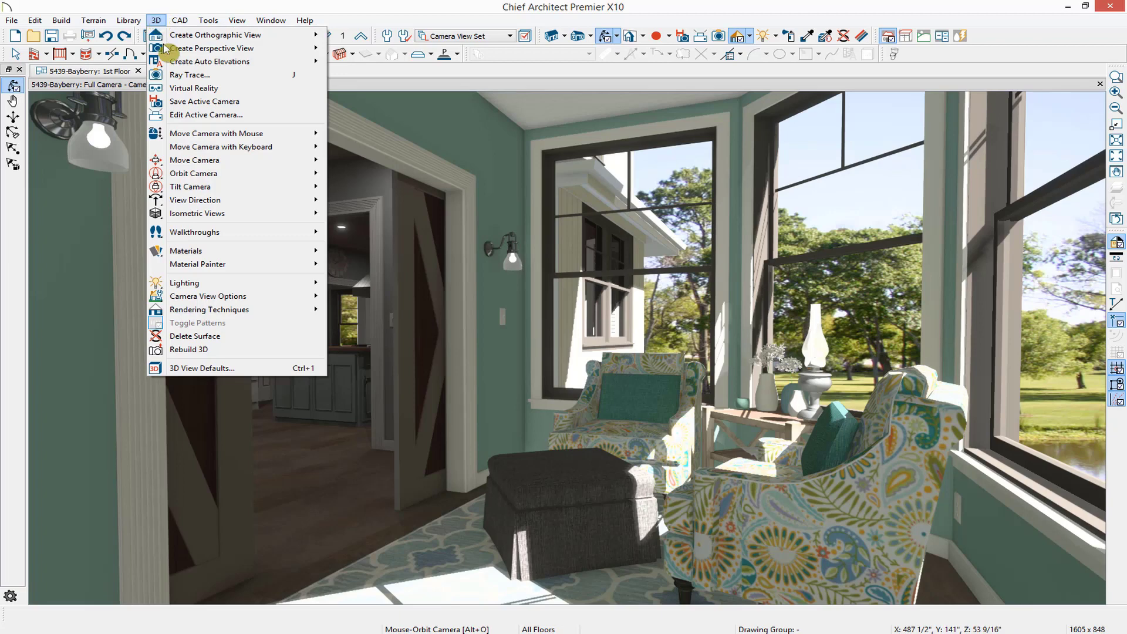
pyautogui.moveTo(186, 251)
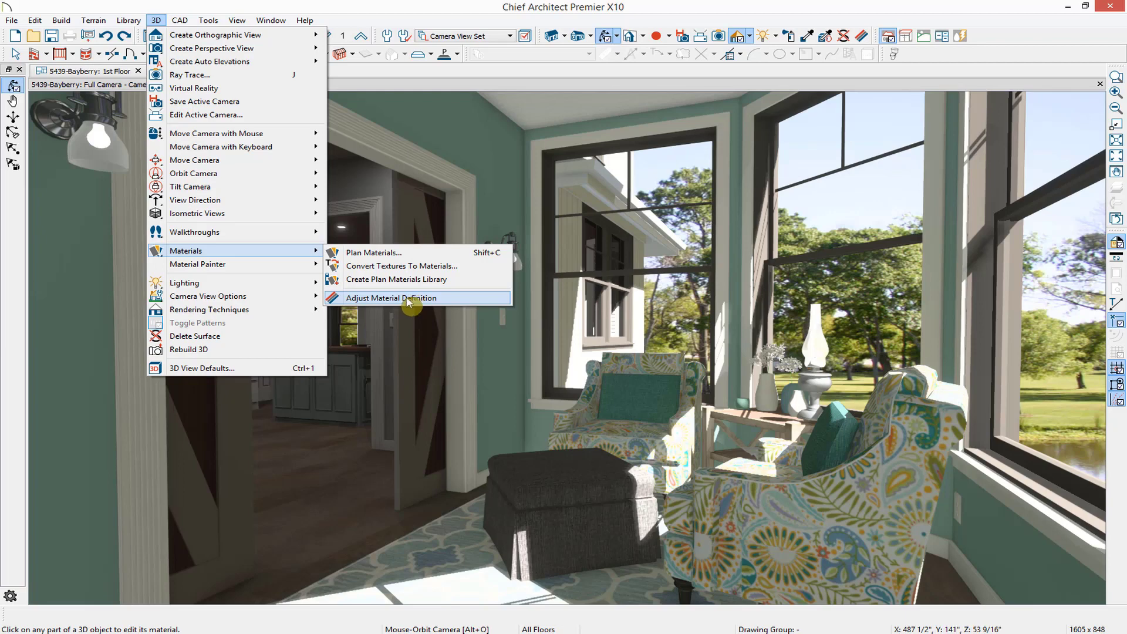
pyautogui.click(408, 304)
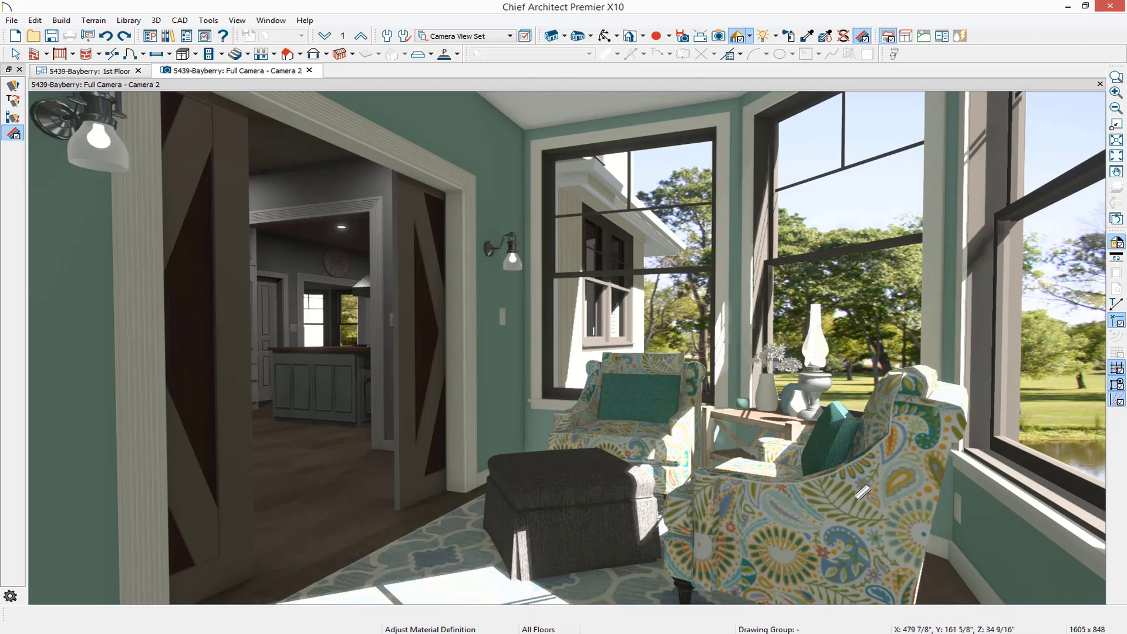
pyautogui.click(862, 491)
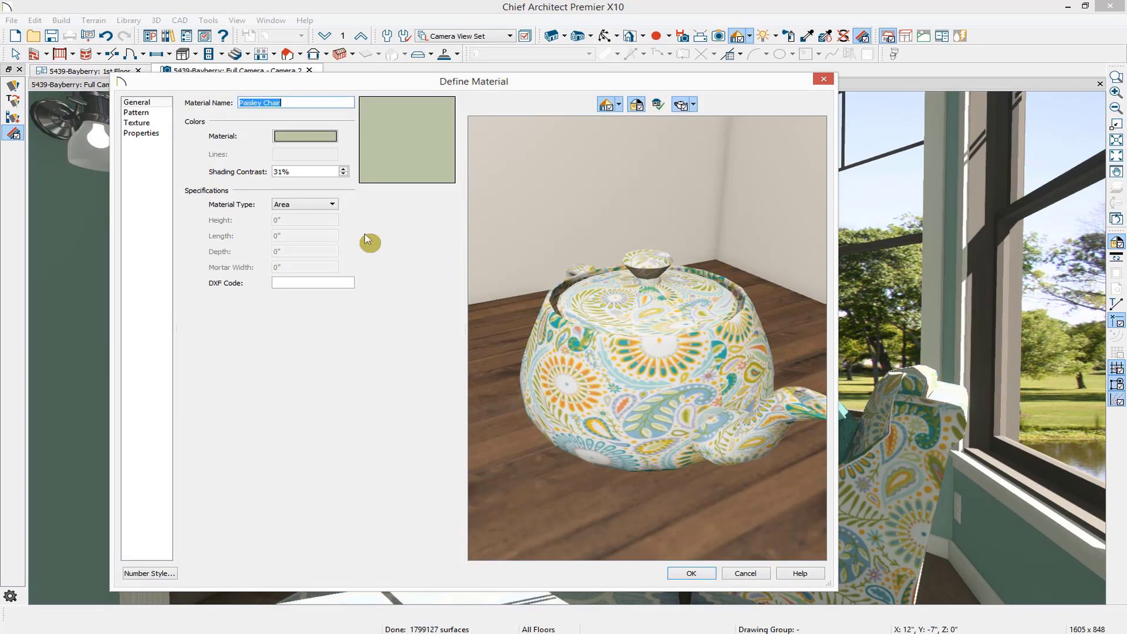
# Step: On the Texture page, change the Paisley Chair scale from 40 inches to 20 inches in both directions
pyautogui.click(138, 129)
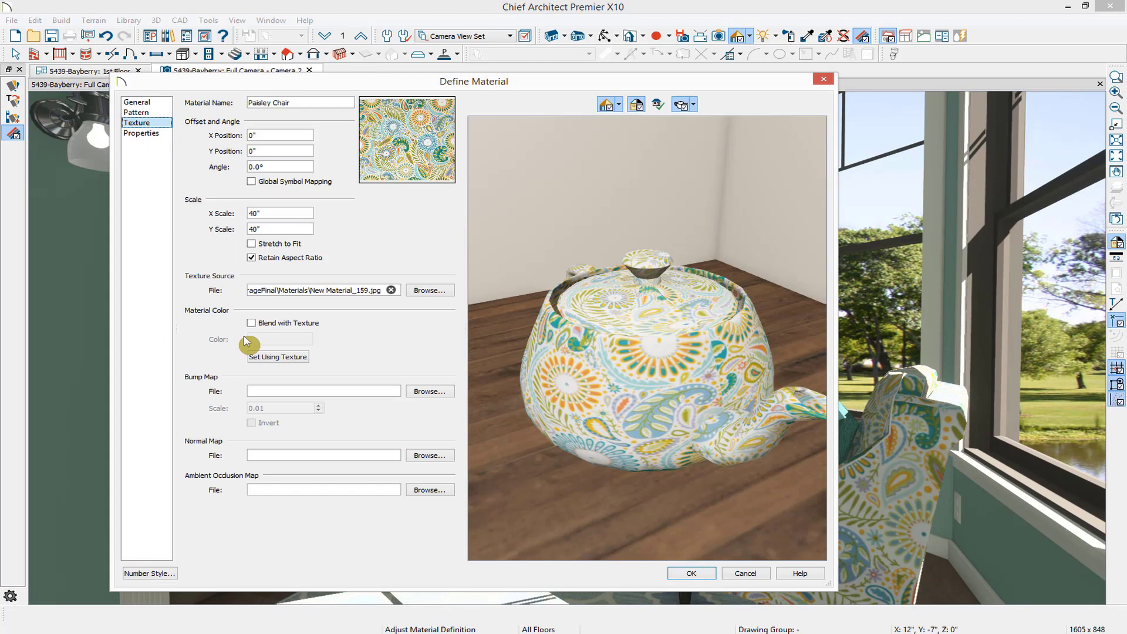
pyautogui.click(426, 183)
pyautogui.click(419, 237)
pyautogui.click(275, 166)
pyautogui.click(270, 213)
pyautogui.moveTo(291, 214); pyautogui.dragTo(230, 214)
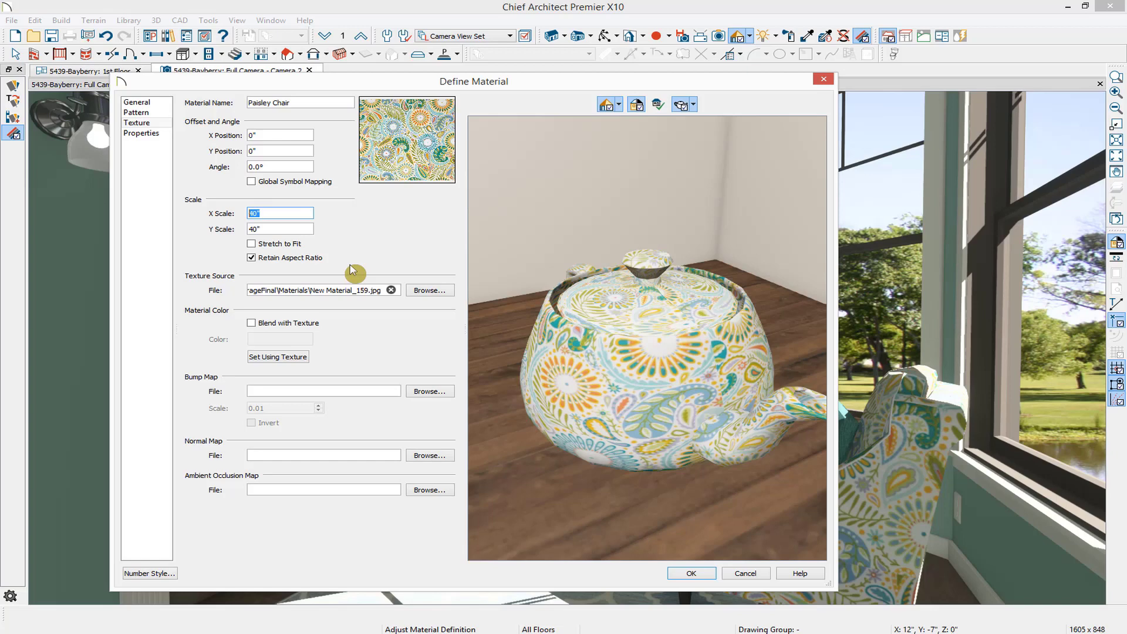
pyautogui.write('20')
pyautogui.press('Tab')
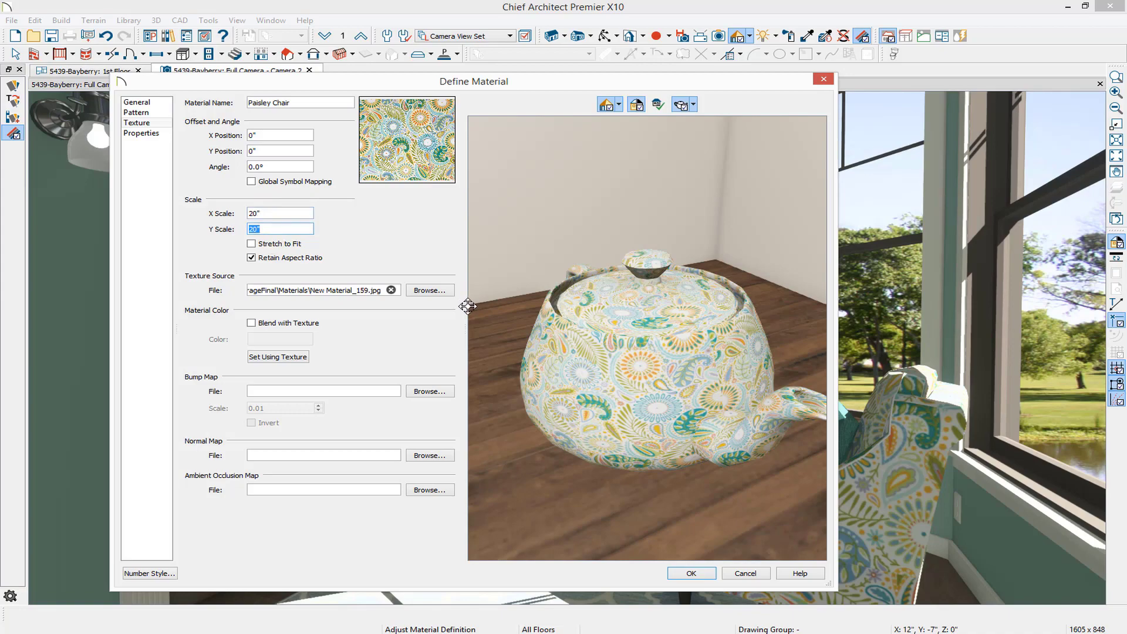
# Step: Apply the 20-inch paisley scale so the sunroom chairs show a finer print
pyautogui.click(689, 572)
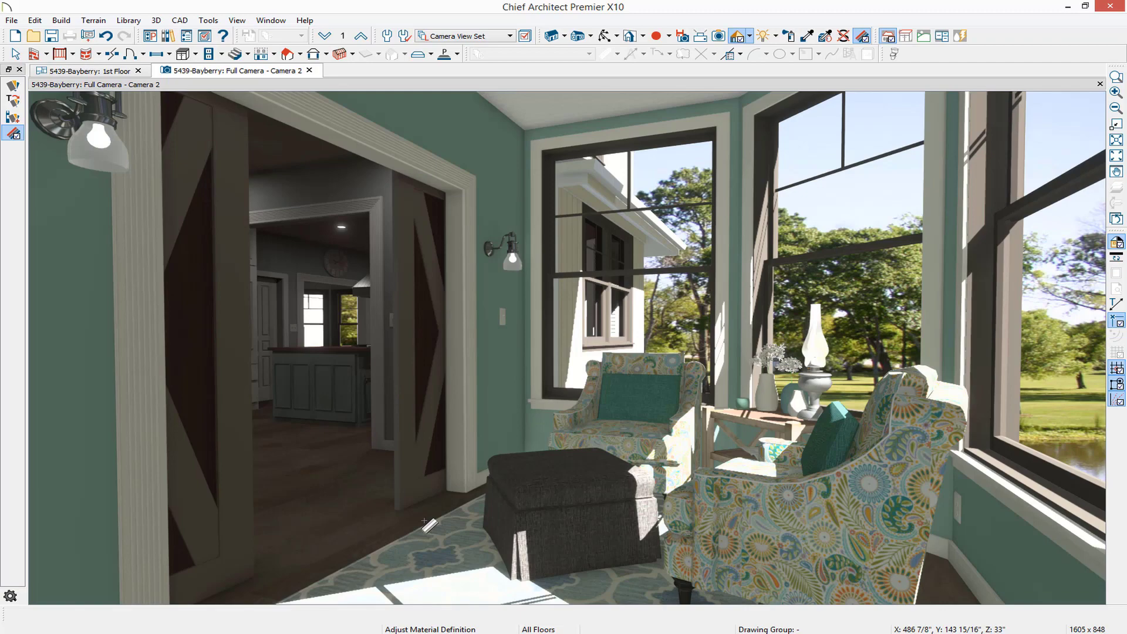
# Step: Rotate the Back Bay floor texture to a 90-degree angle and apply it
pyautogui.click(428, 526)
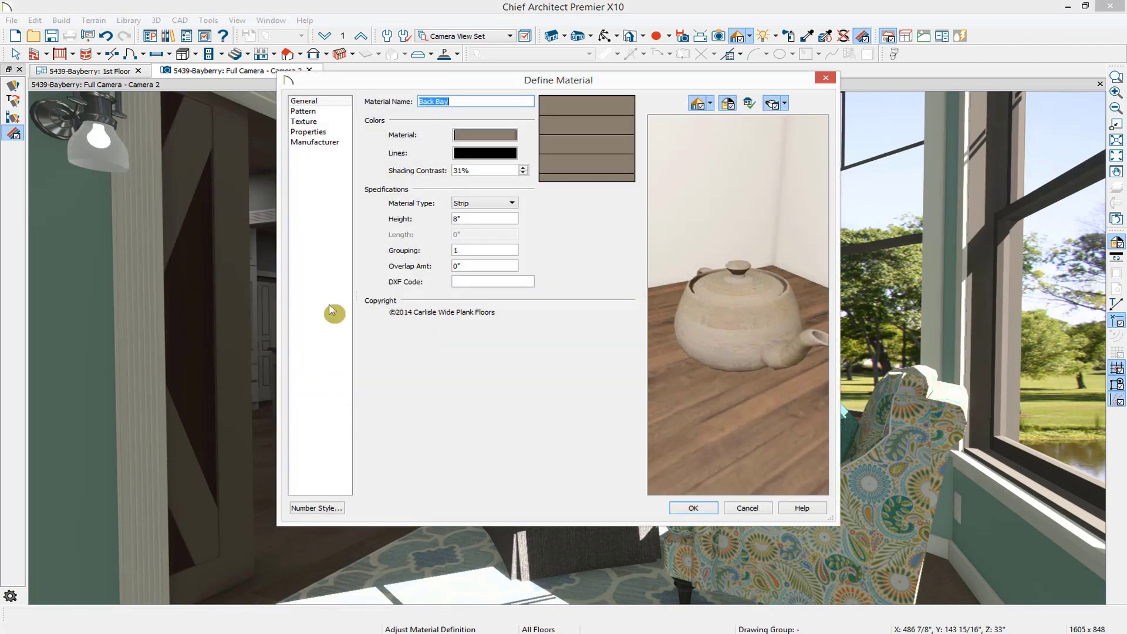
pyautogui.click(313, 123)
pyautogui.doubleClick(482, 168)
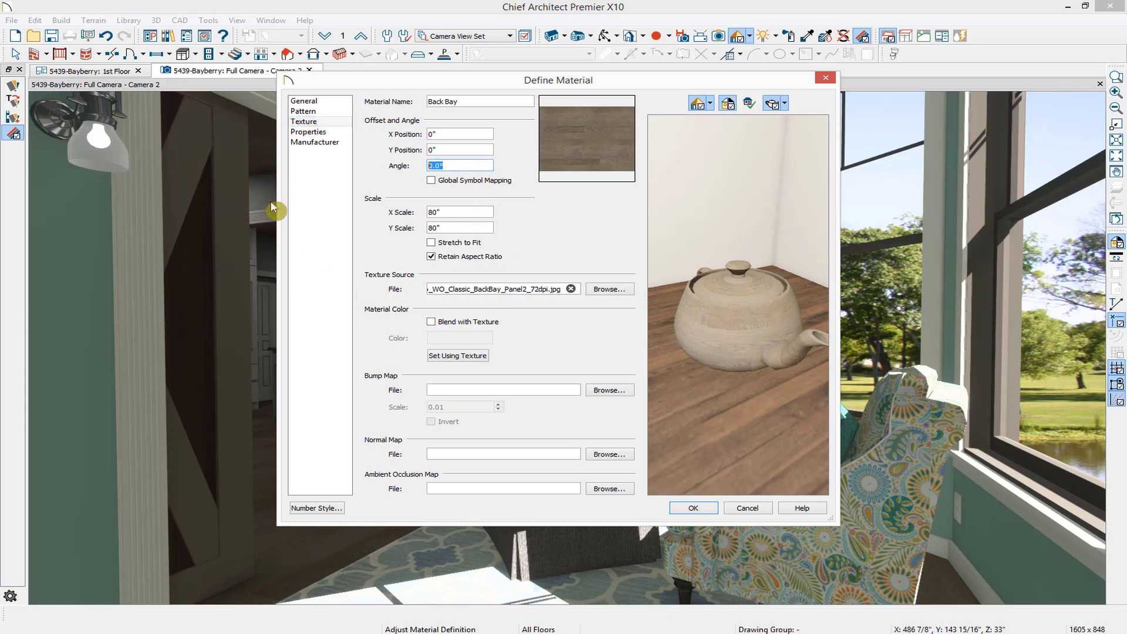
pyautogui.write('90')
pyautogui.press('Tab')
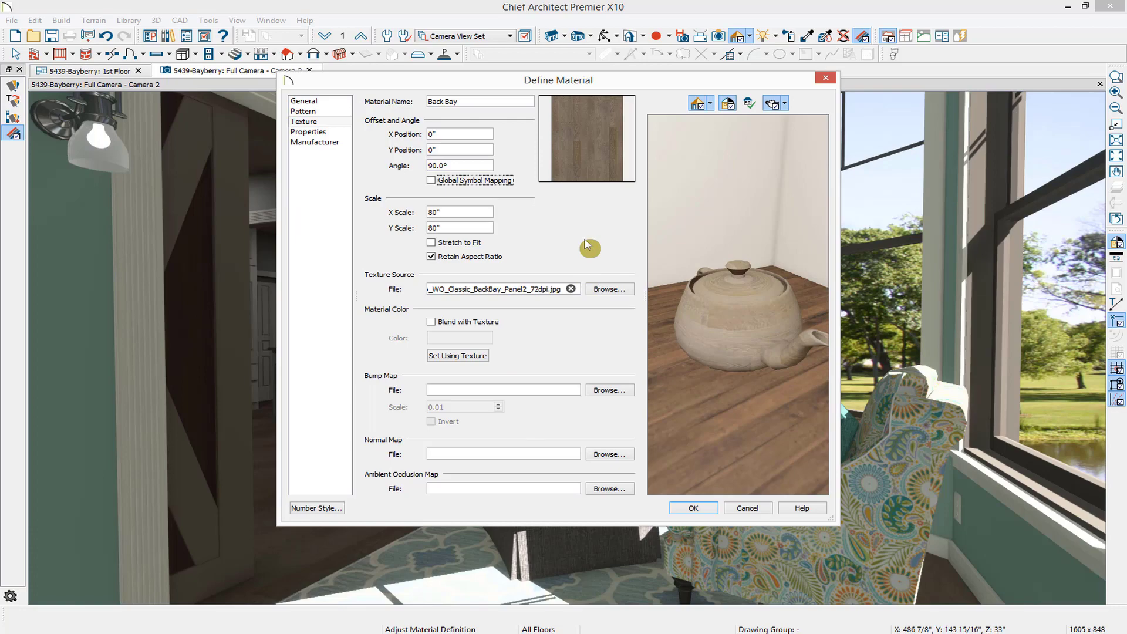
pyautogui.click(702, 510)
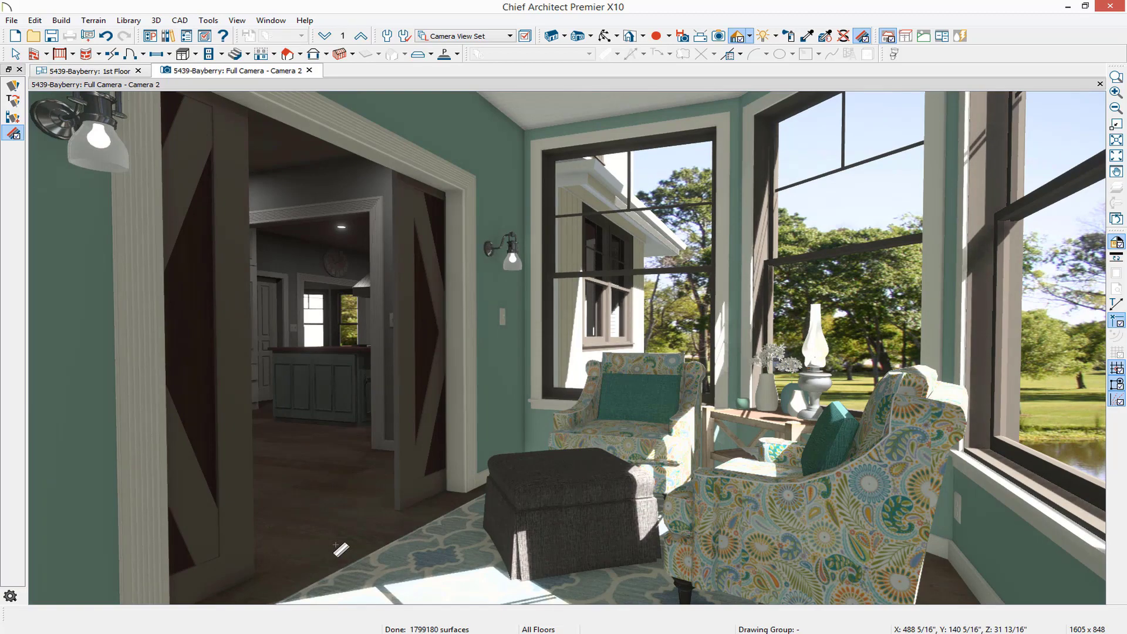
# Step: Reopen the Back Bay floor material and compare its Pattern and Texture pages, ending on Pattern
pyautogui.click(340, 549)
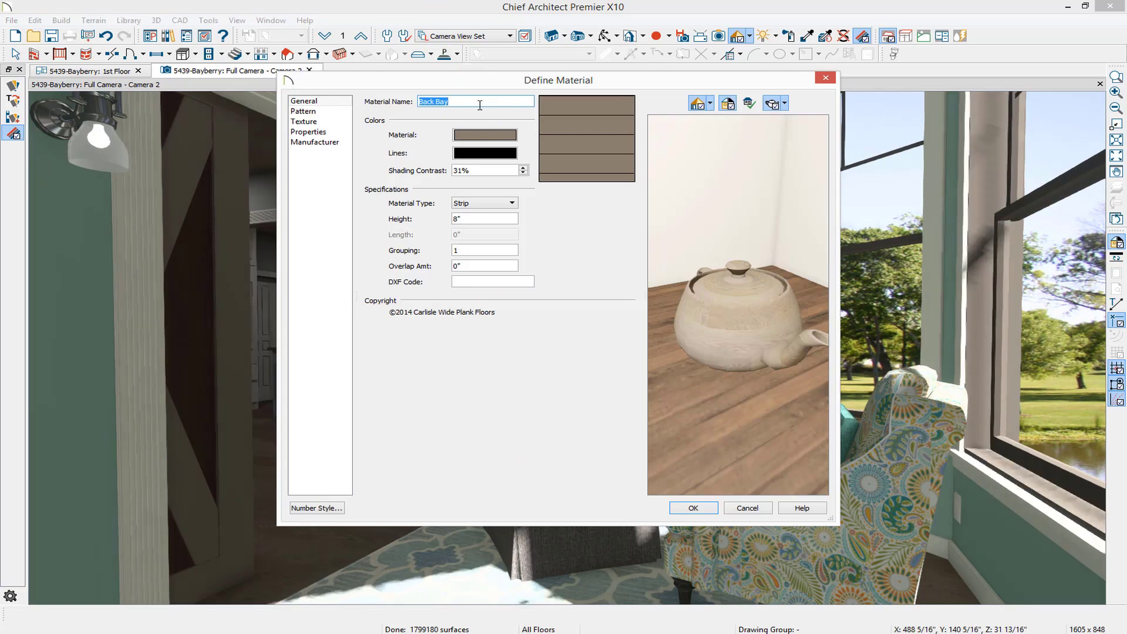
pyautogui.click(480, 105)
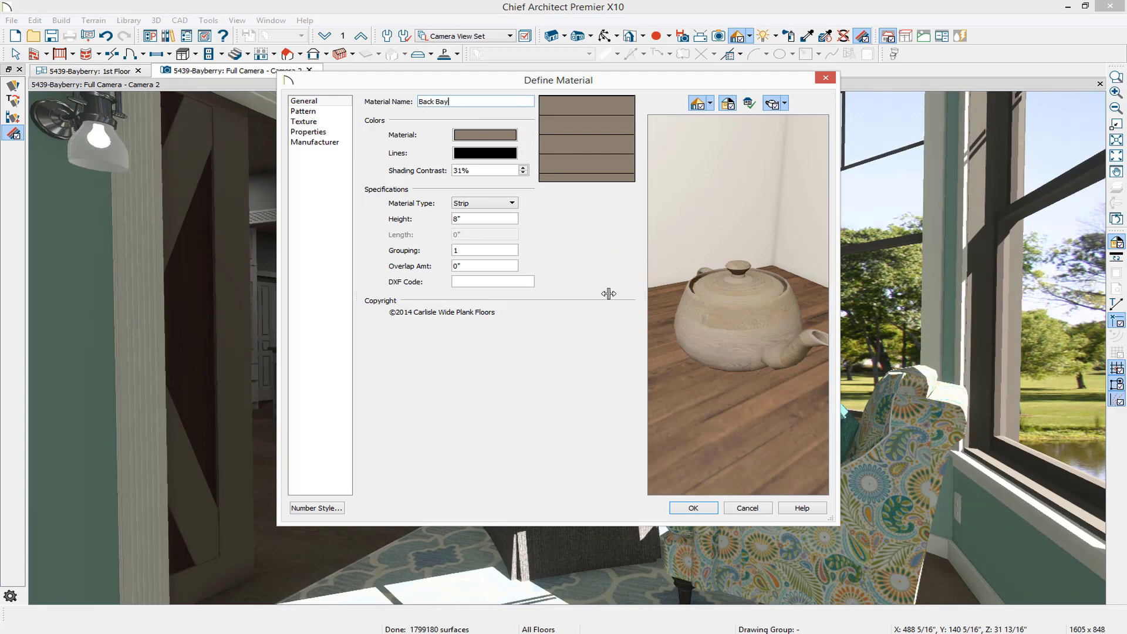
pyautogui.click(310, 112)
pyautogui.click(336, 124)
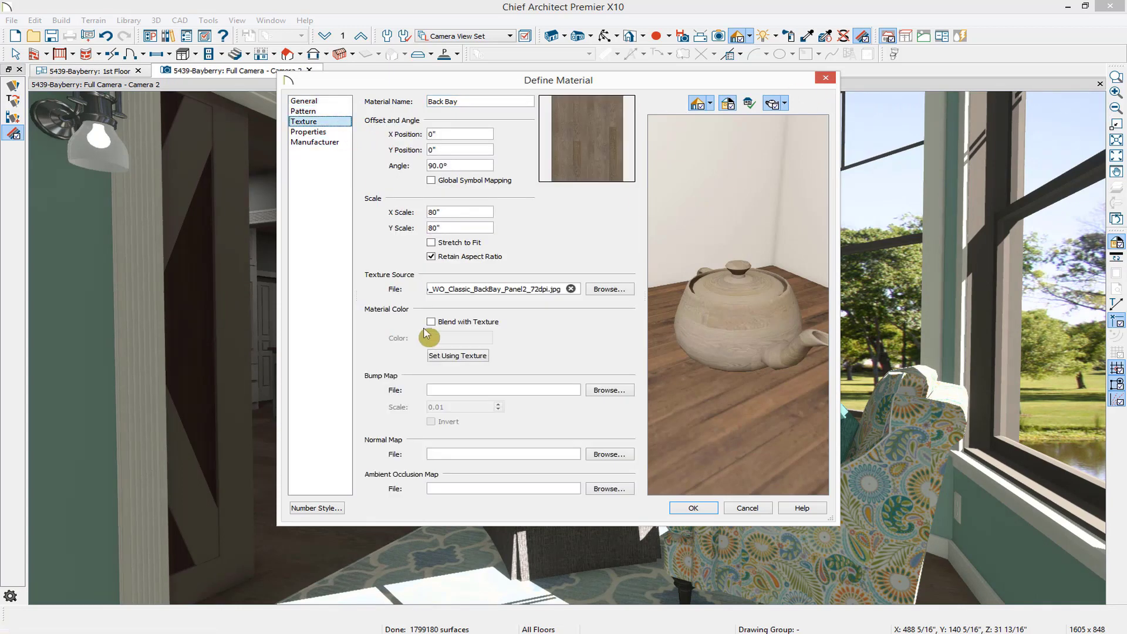
pyautogui.click(310, 112)
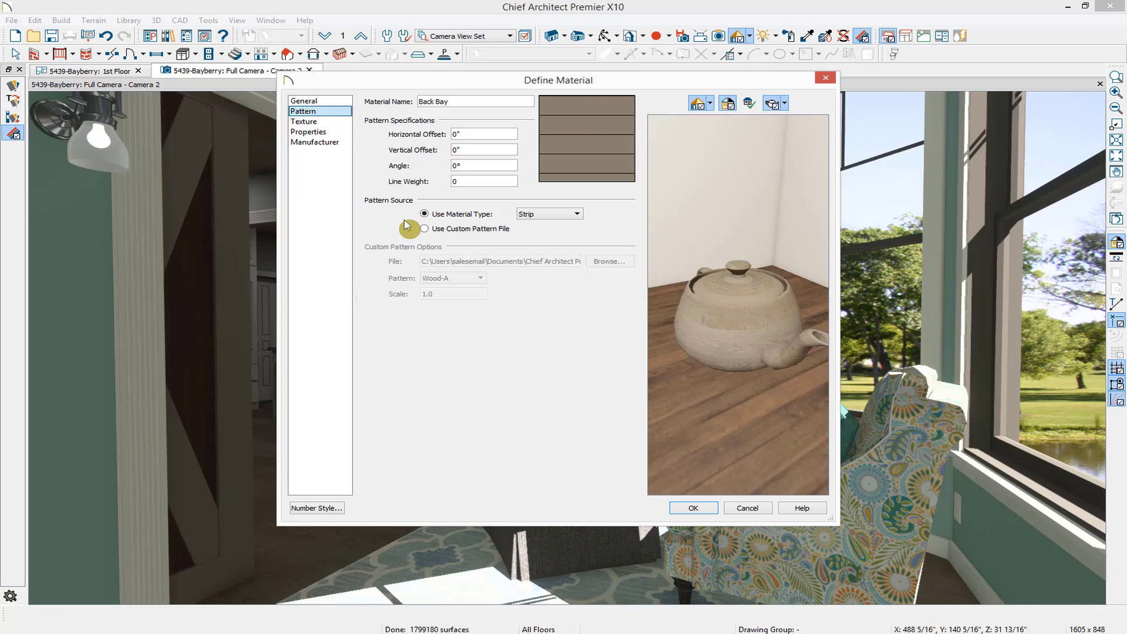
pyautogui.click(322, 122)
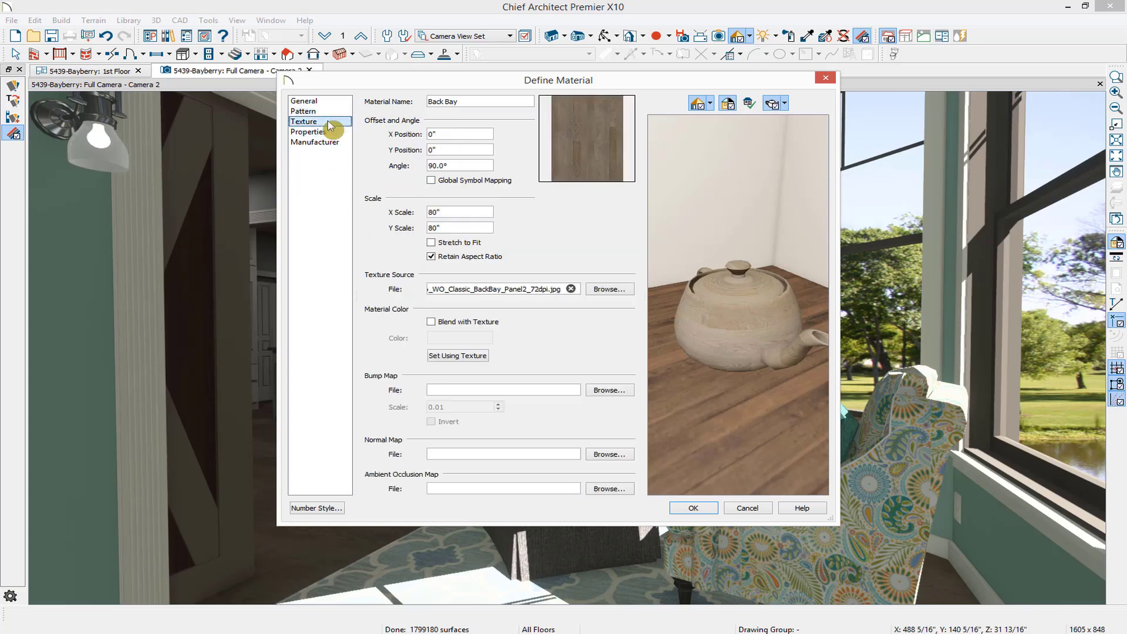
pyautogui.click(329, 112)
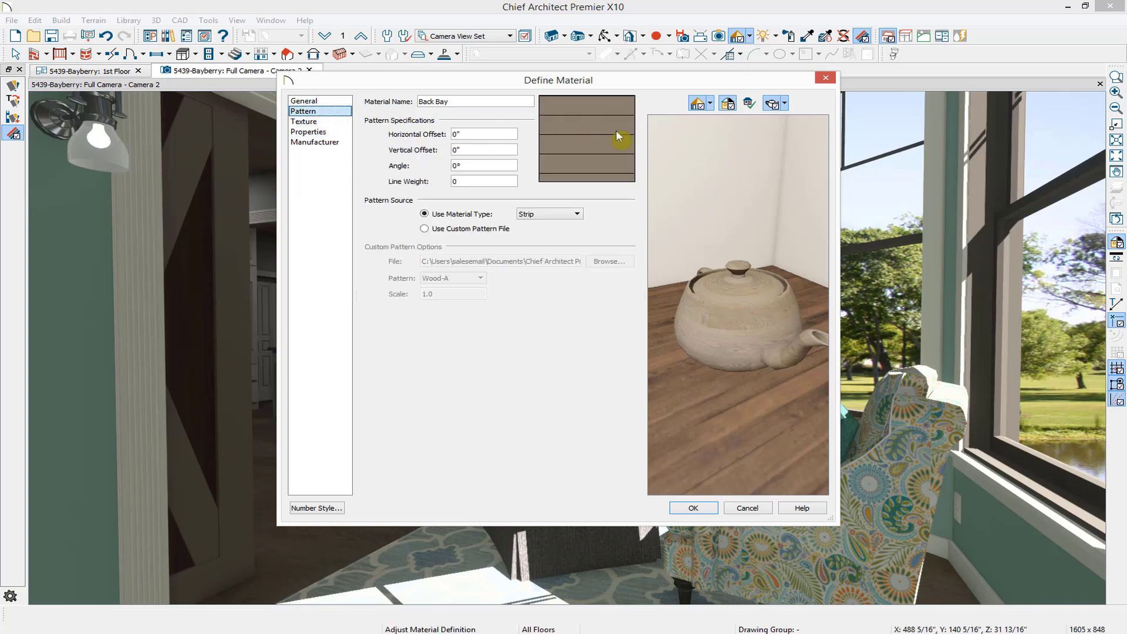
# Step: Close the floor material and switch the sunroom camera to the Vector View rendering technique
pyautogui.click(826, 78)
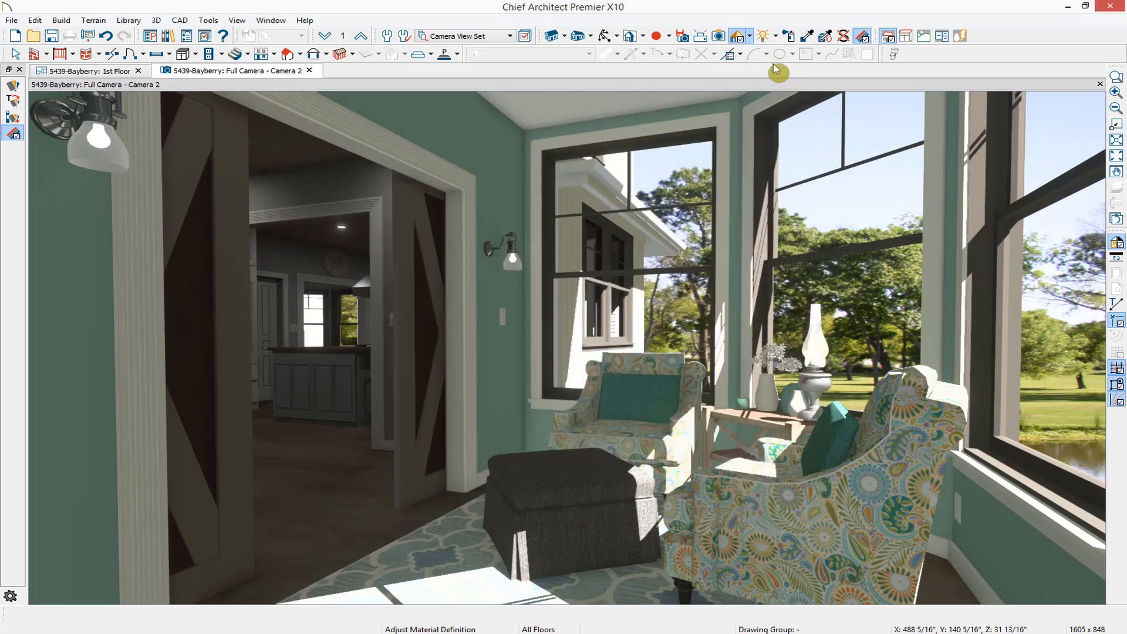
pyautogui.click(749, 39)
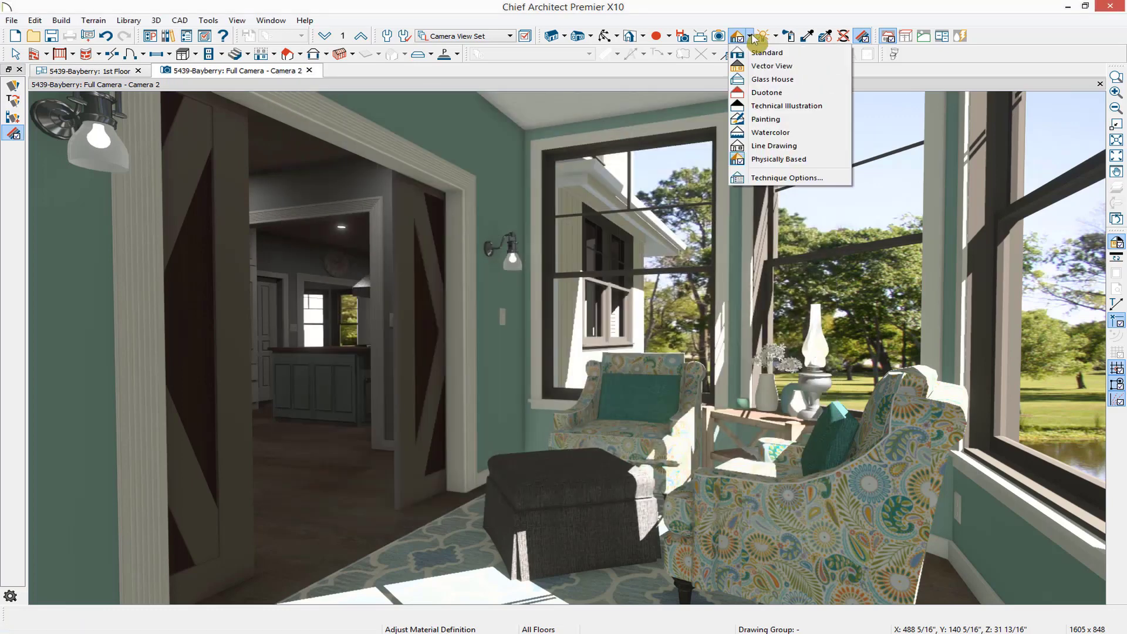
pyautogui.click(772, 67)
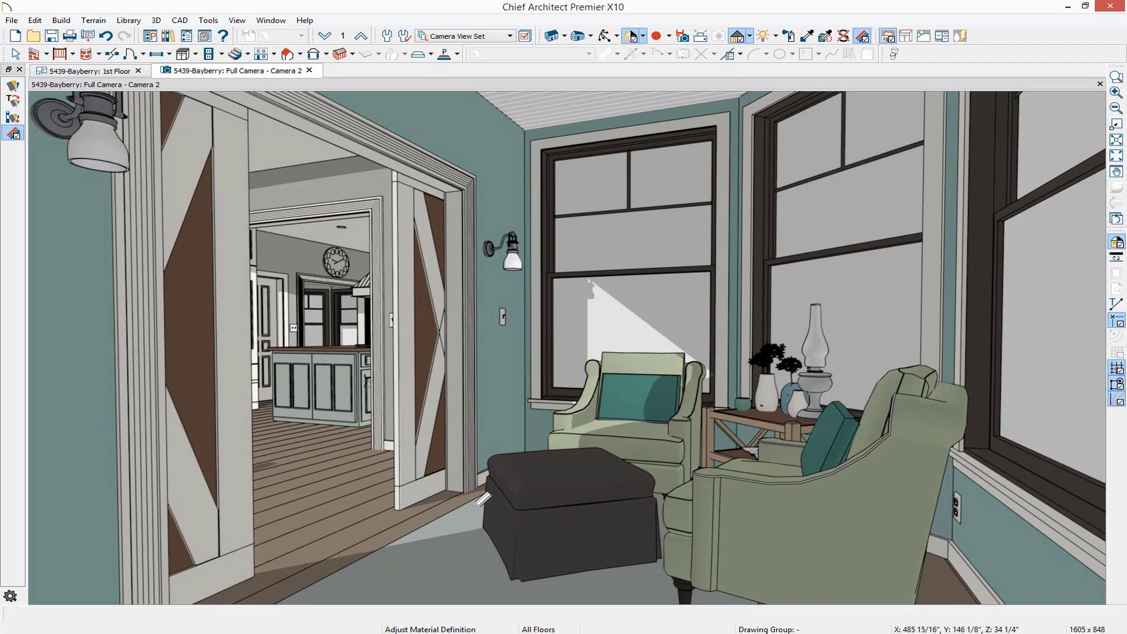
# Step: Set the Back Bay floor pattern angle to 90° so the planks run vertically
pyautogui.click(342, 520)
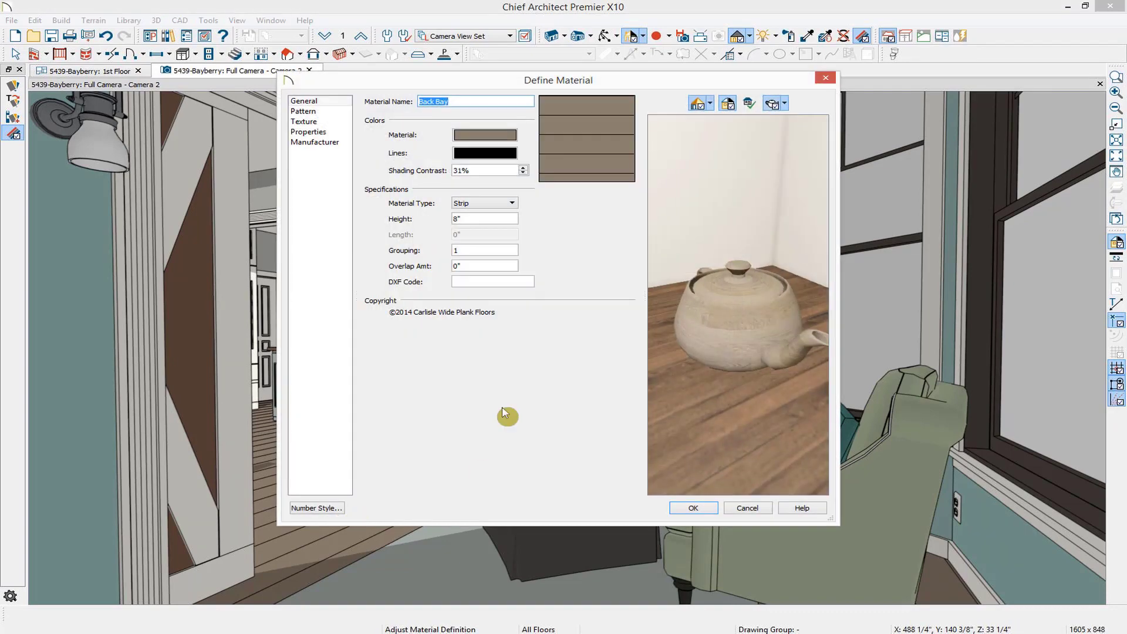
pyautogui.click(322, 124)
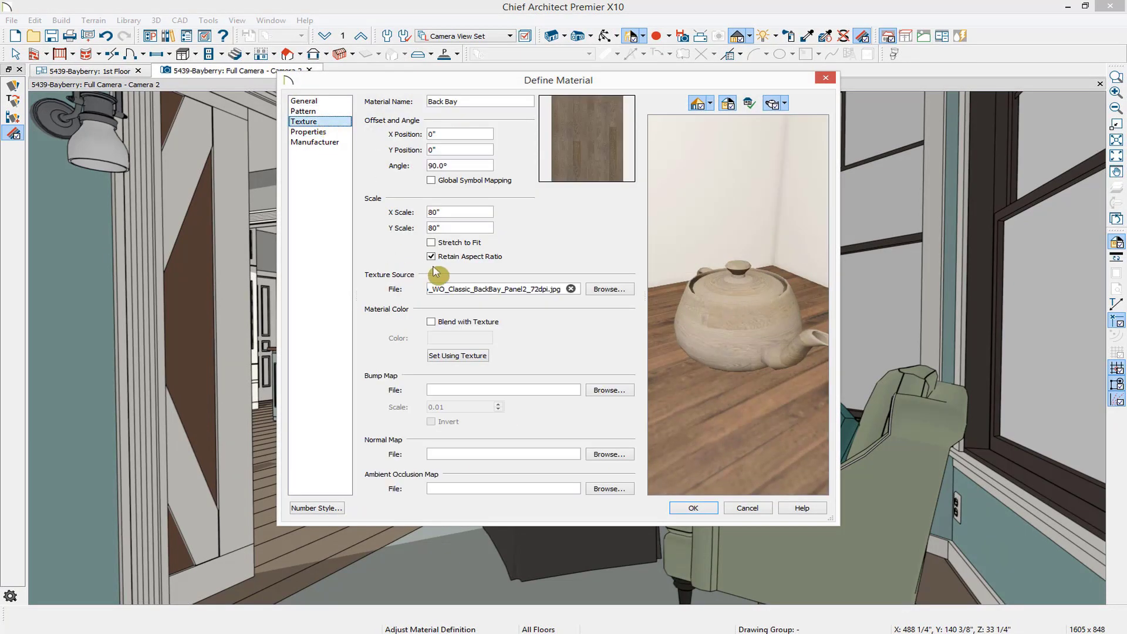
pyautogui.click(327, 114)
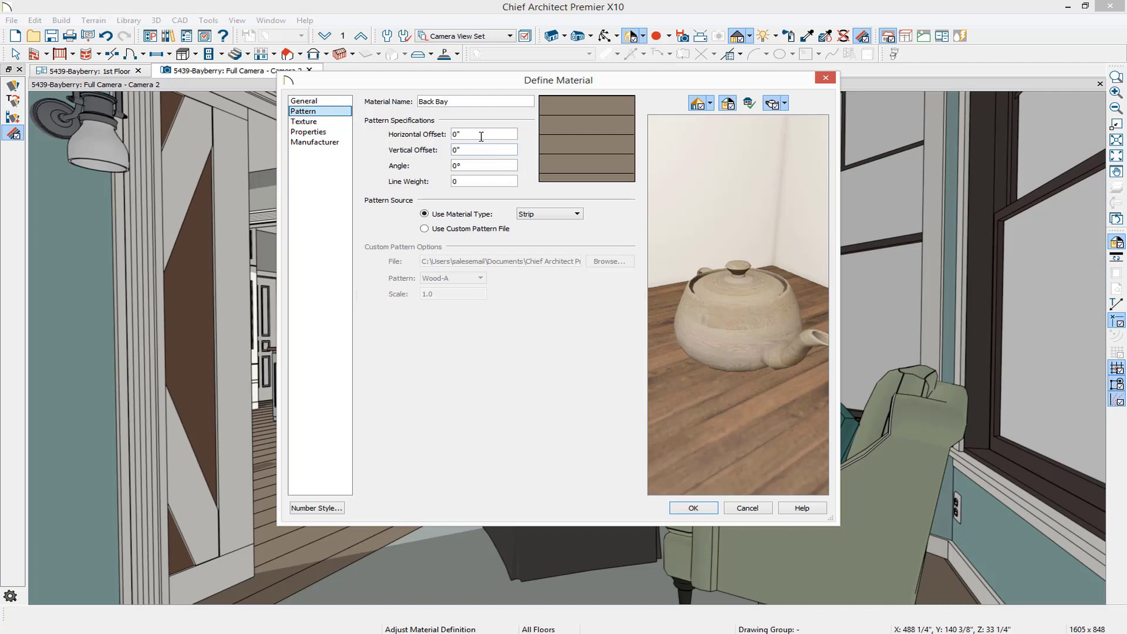
pyautogui.doubleClick(492, 166)
pyautogui.write('90')
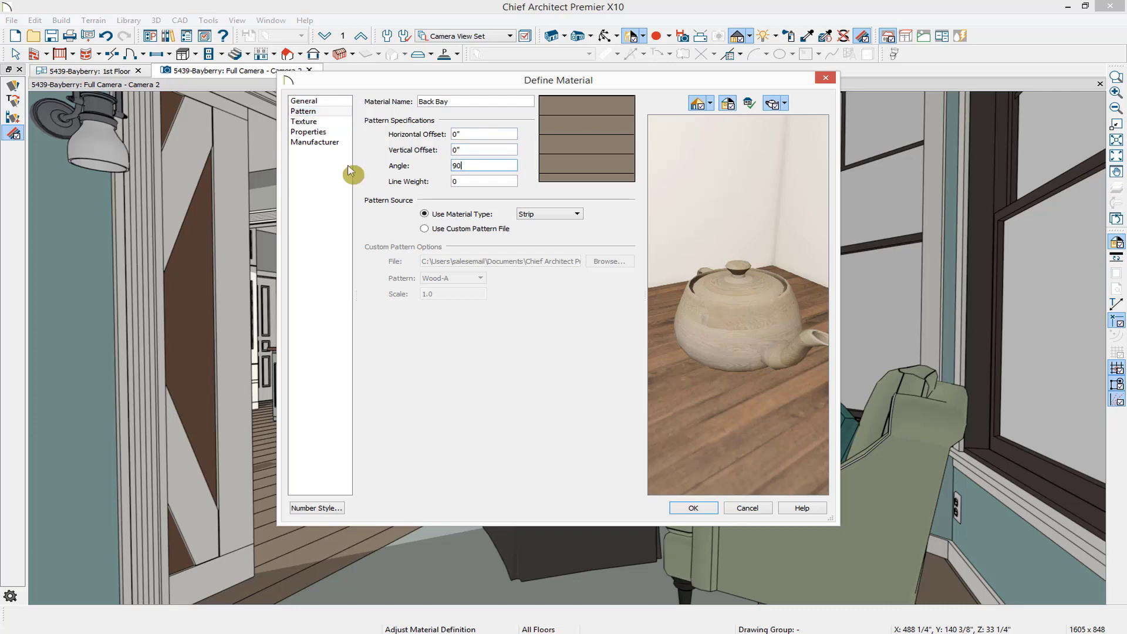
pyautogui.press('Tab')
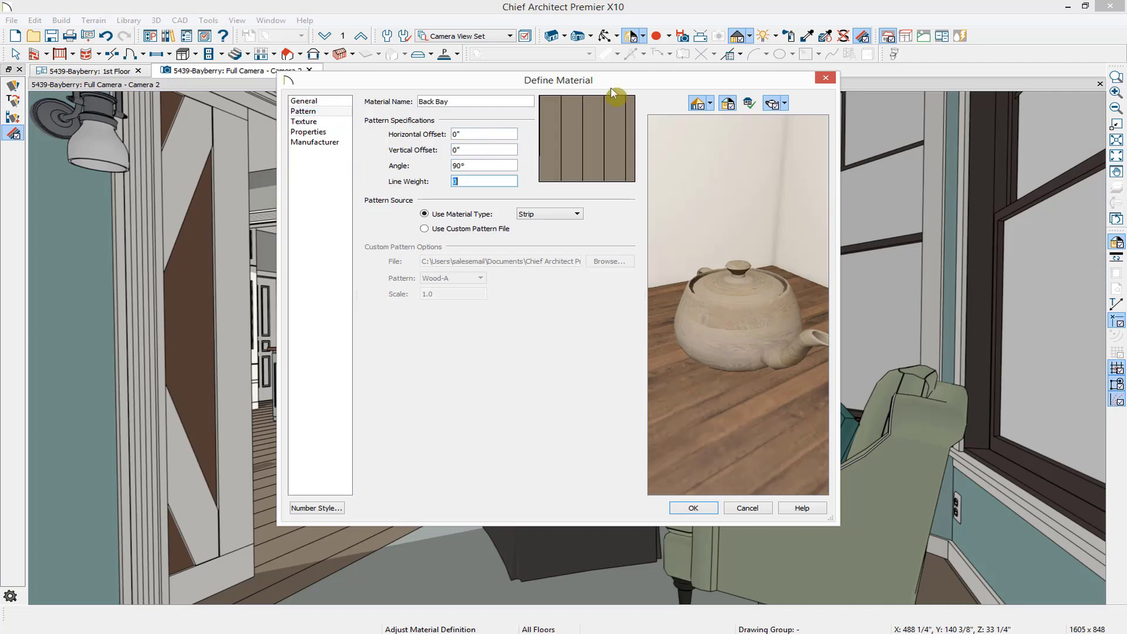
# Step: Move the material dialog aside to see the floor and return to its texture settings
pyautogui.moveTo(612, 84); pyautogui.dragTo(443, 71)
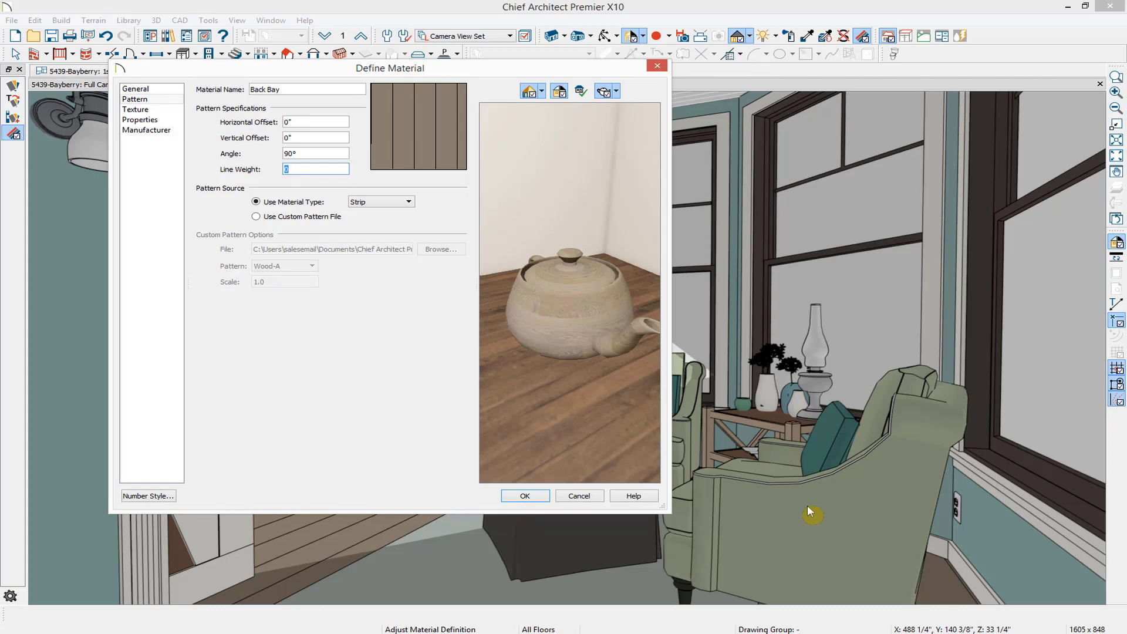
pyautogui.moveTo(486, 75); pyautogui.dragTo(557, 82)
pyautogui.click(207, 114)
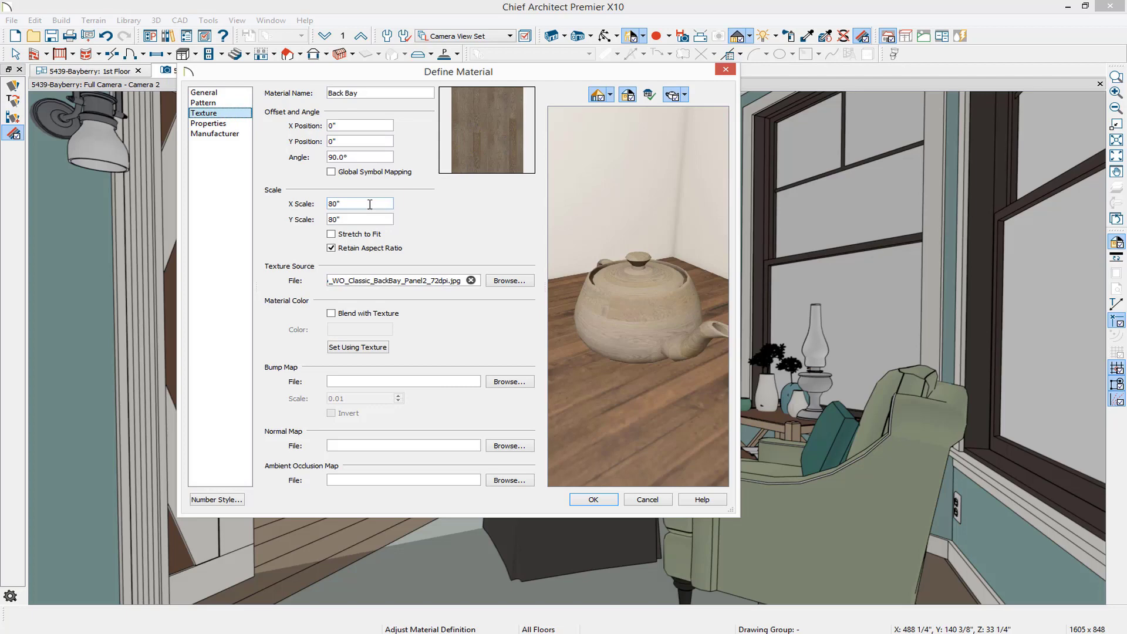
# Step: Set the Back Bay floor texture X scale to 100 inches
pyautogui.click(369, 205)
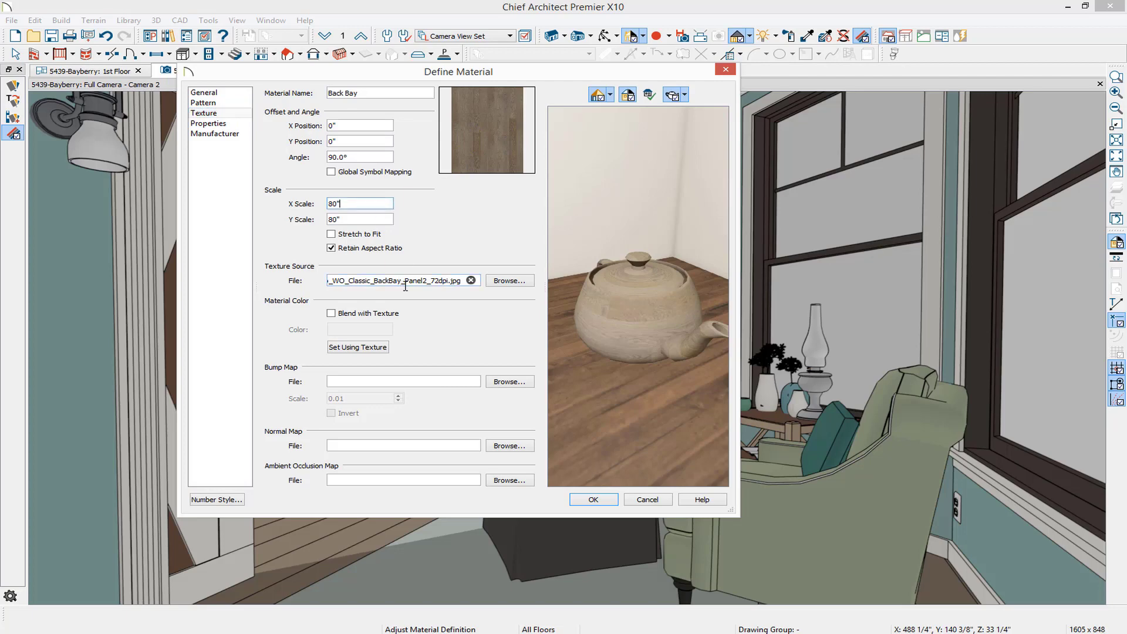
pyautogui.click(212, 104)
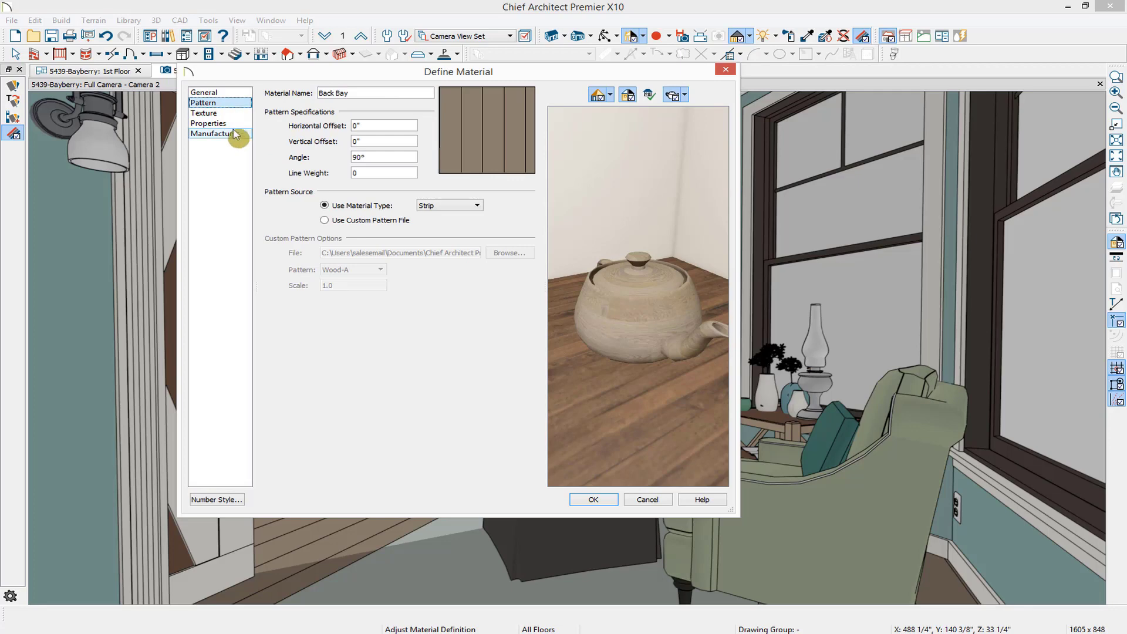
pyautogui.click(228, 92)
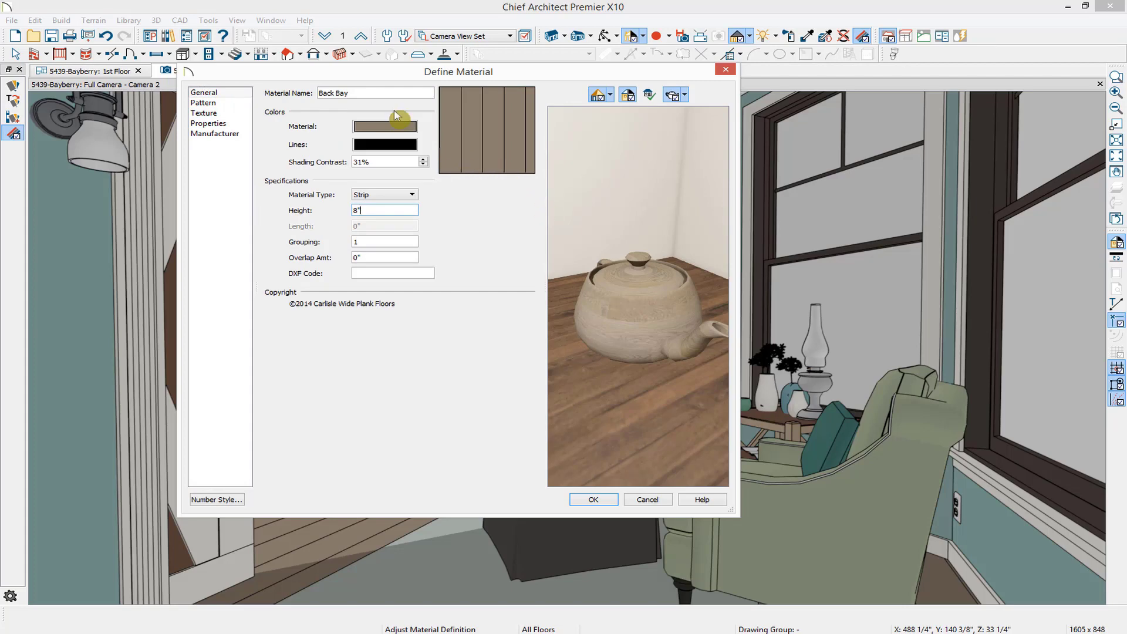
pyautogui.click(204, 113)
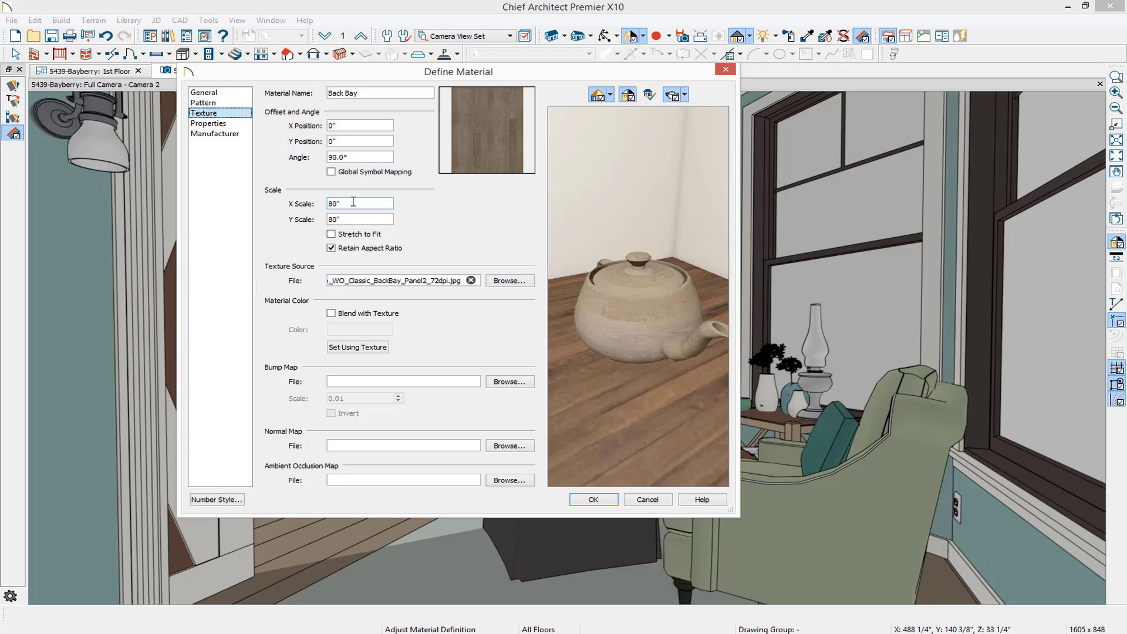
pyautogui.press('BackSpace')
pyautogui.press('BackSpace')
pyautogui.press('BackSpace')
pyautogui.write('100')
pyautogui.press('Tab')
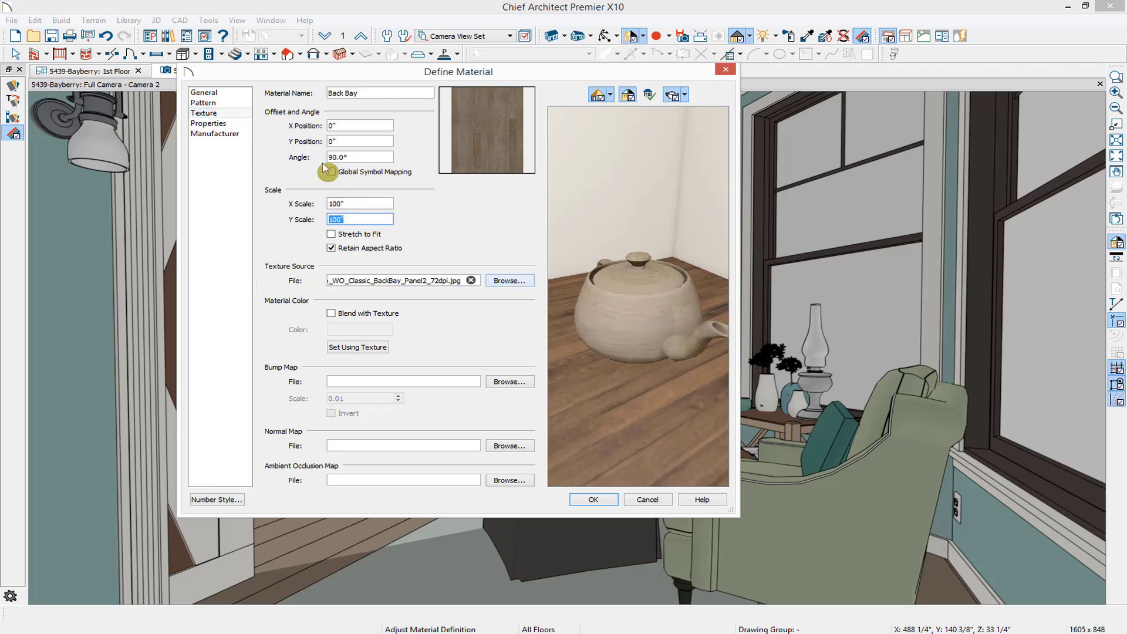
# Step: Make the floor planks 10 inches high on the General page and apply the changes
pyautogui.click(211, 93)
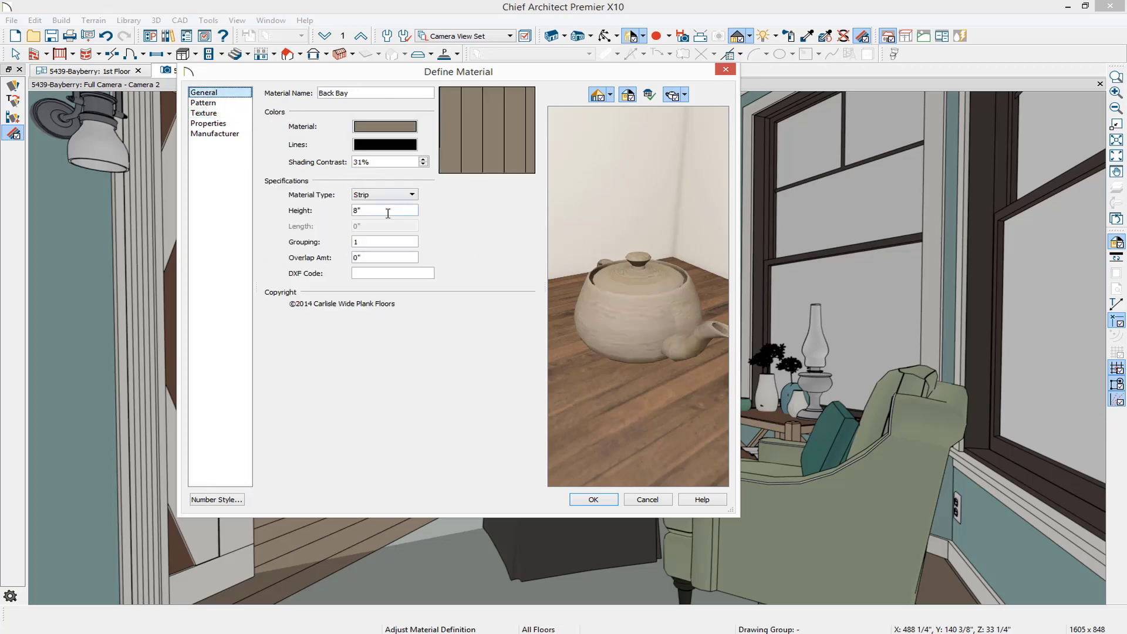
pyautogui.doubleClick(388, 213)
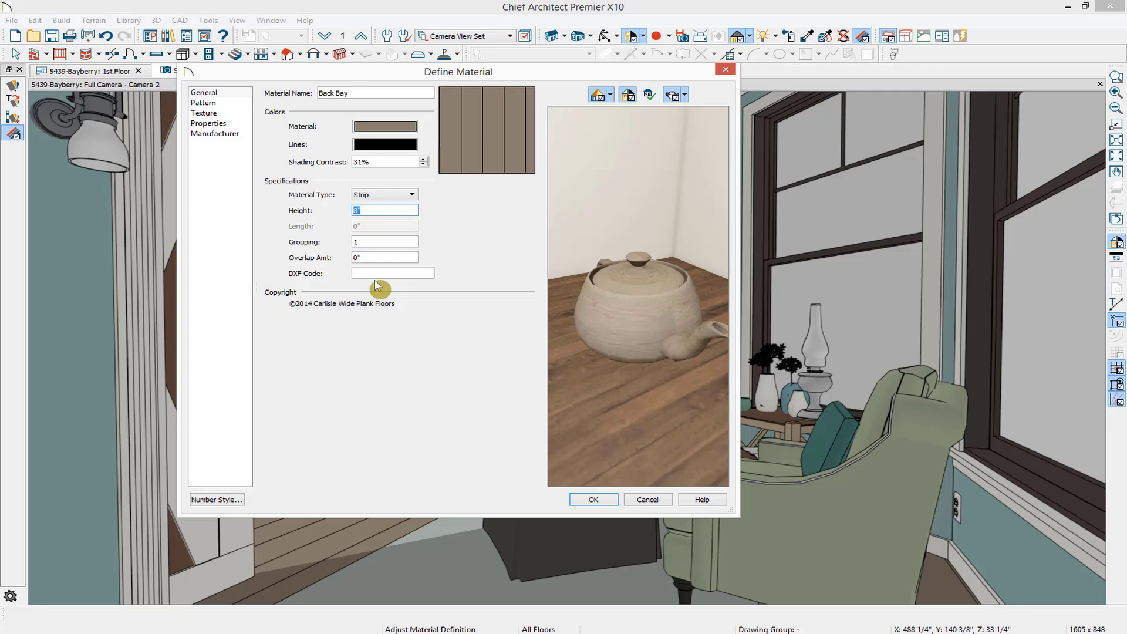
pyautogui.write('10')
pyautogui.press('Tab')
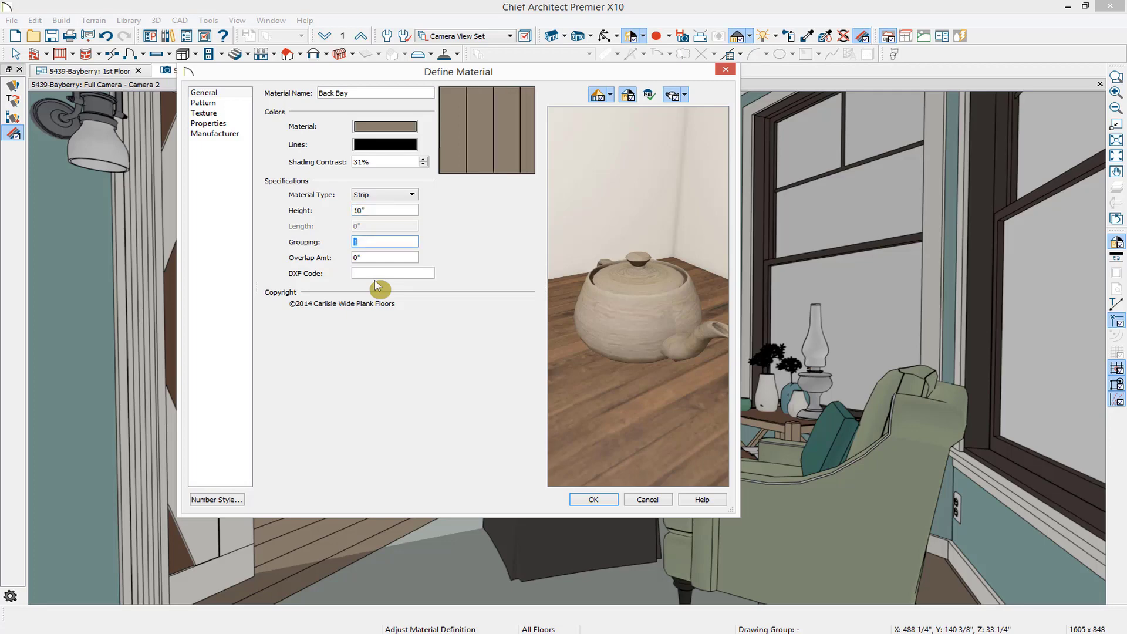
pyautogui.click(589, 500)
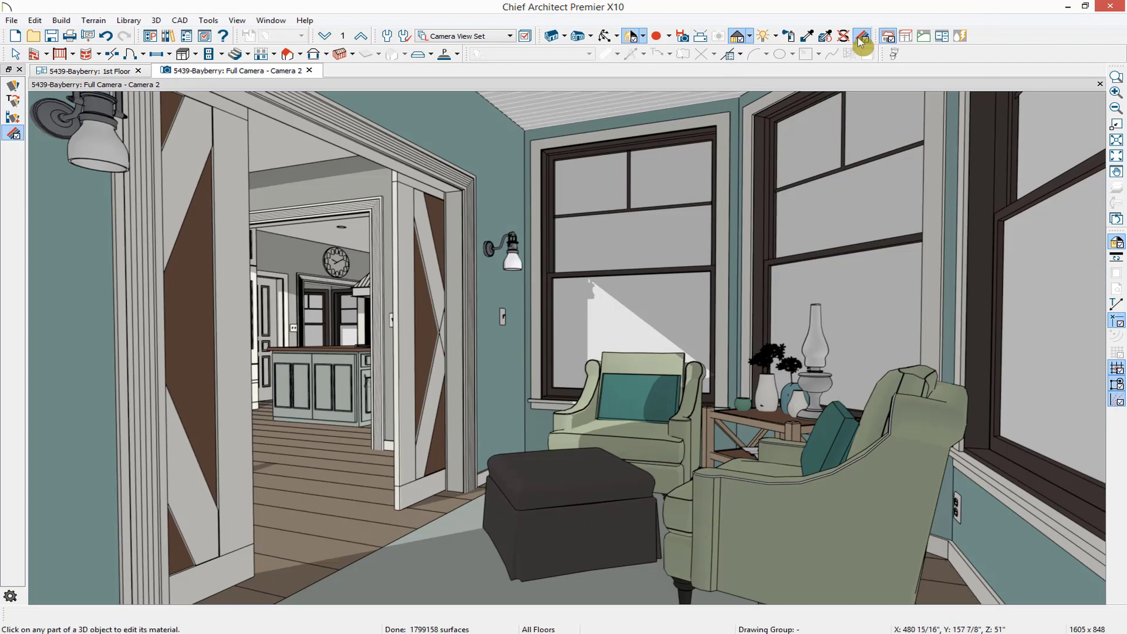
# Step: Switch the camera back to Physically Based rendering, then reopen and dismiss the floor material unchanged
pyautogui.click(748, 36)
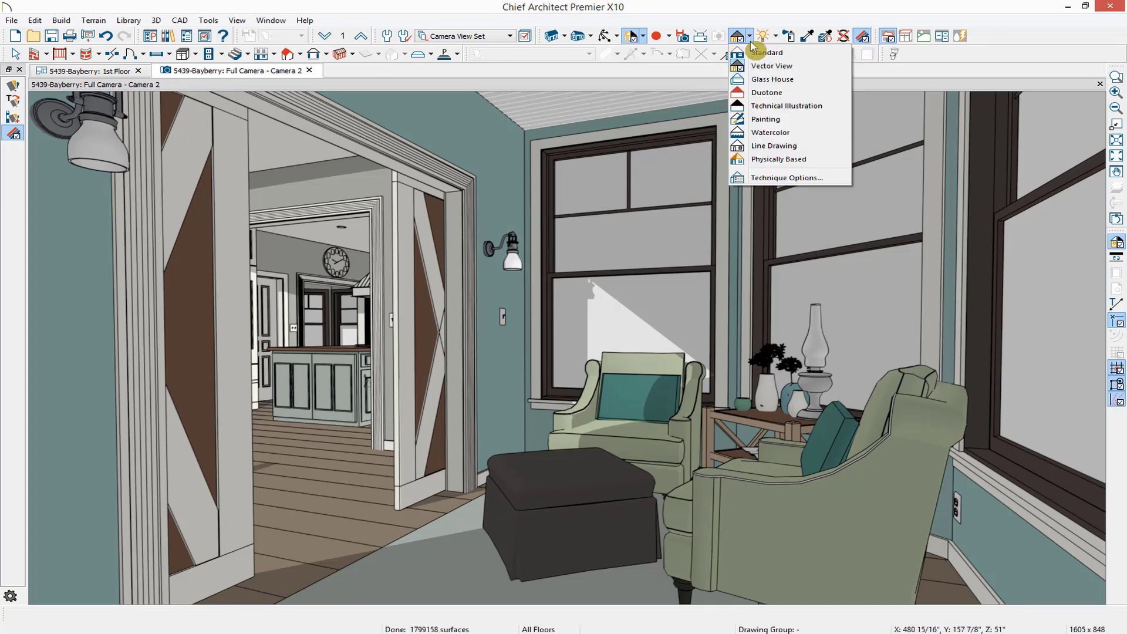
pyautogui.click(749, 160)
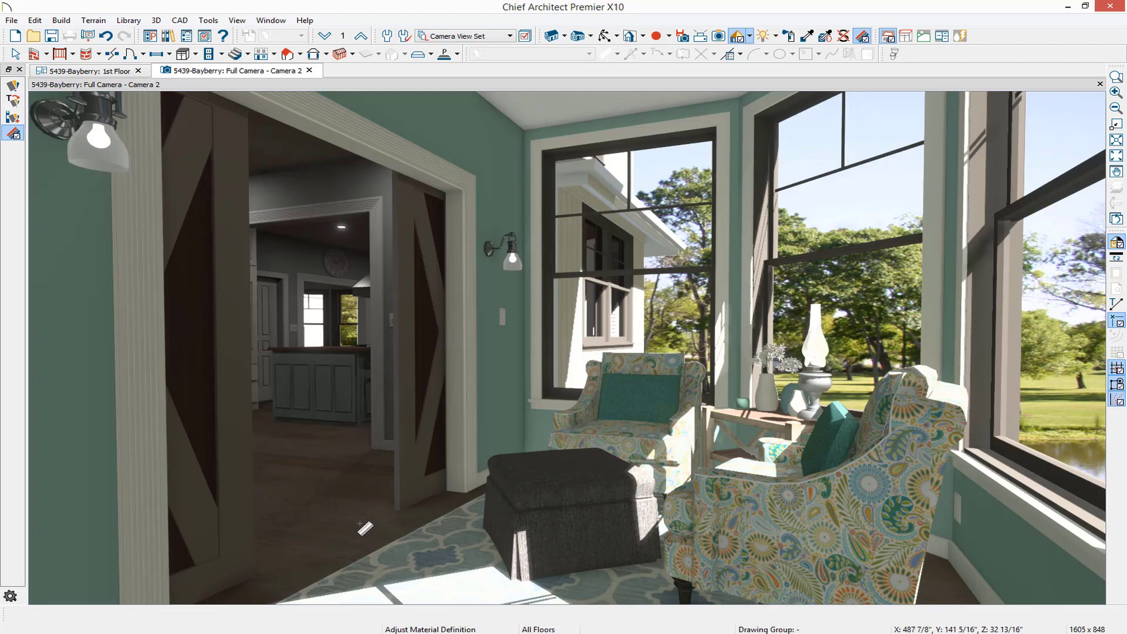
pyautogui.click(400, 504)
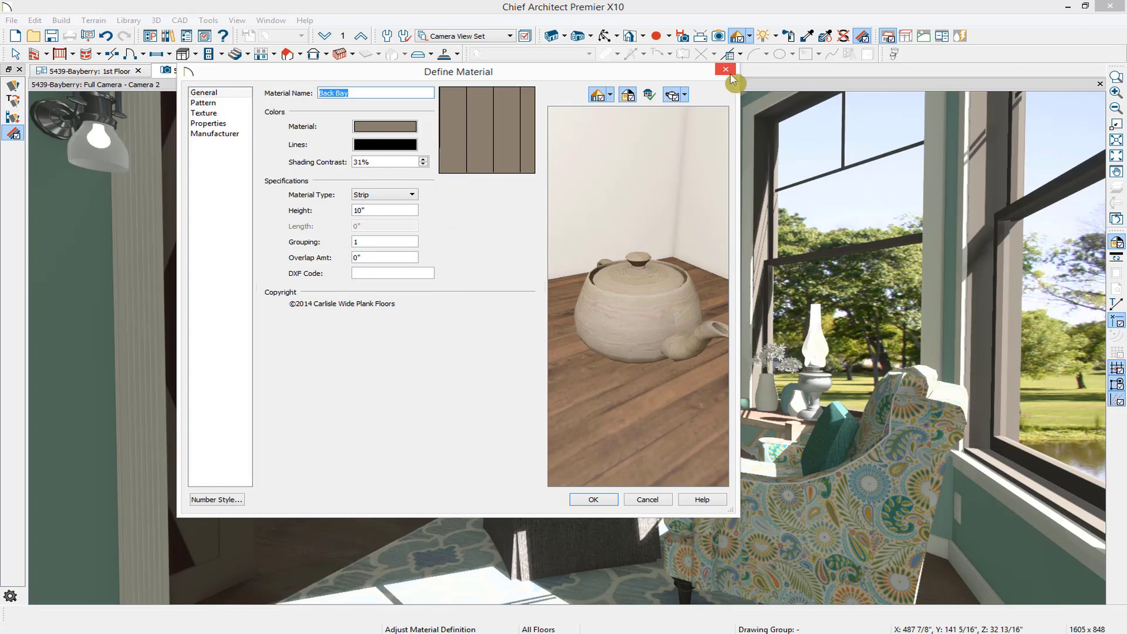
pyautogui.click(726, 70)
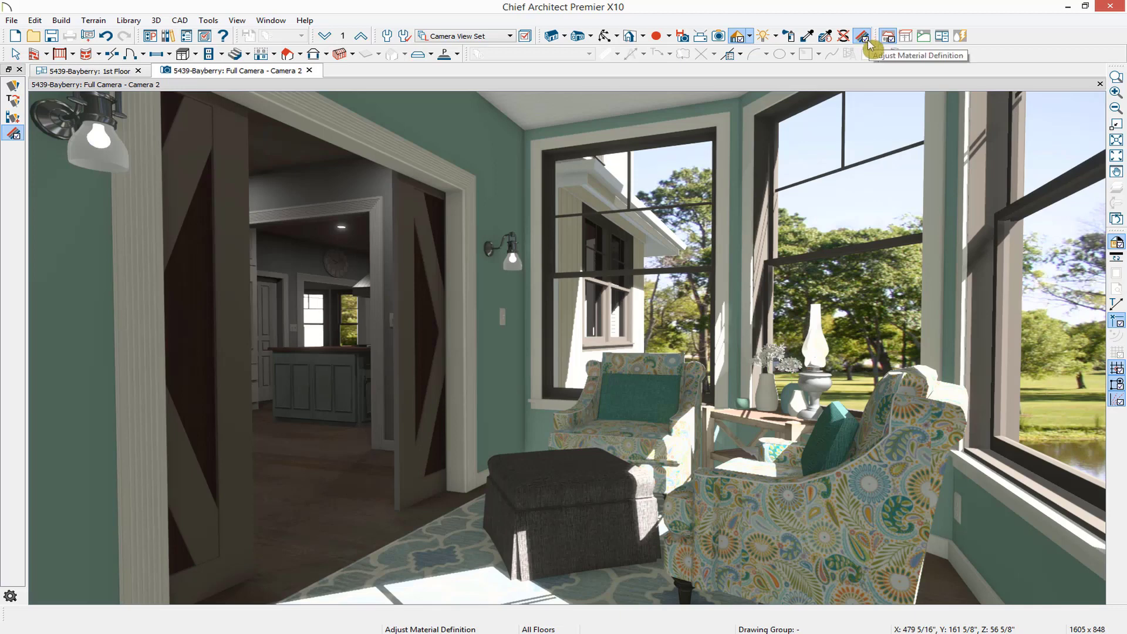
# Step: Open the Blue 4-Petal Rug texture settings, turn off Stretch to Fit, and move the dialog aside
pyautogui.click(440, 560)
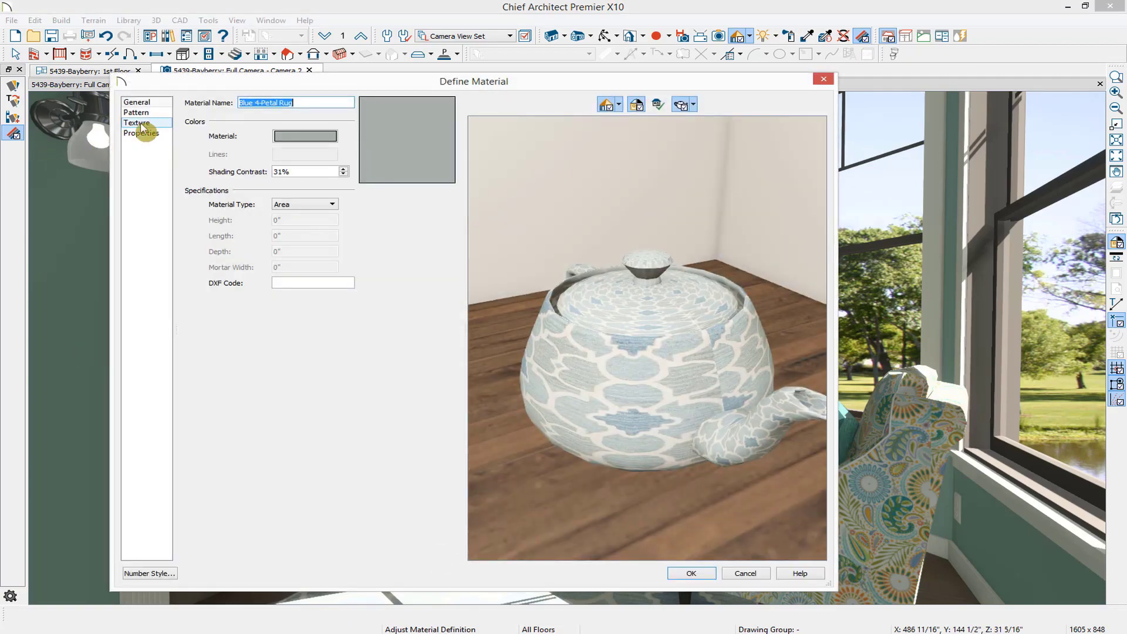
pyautogui.click(139, 124)
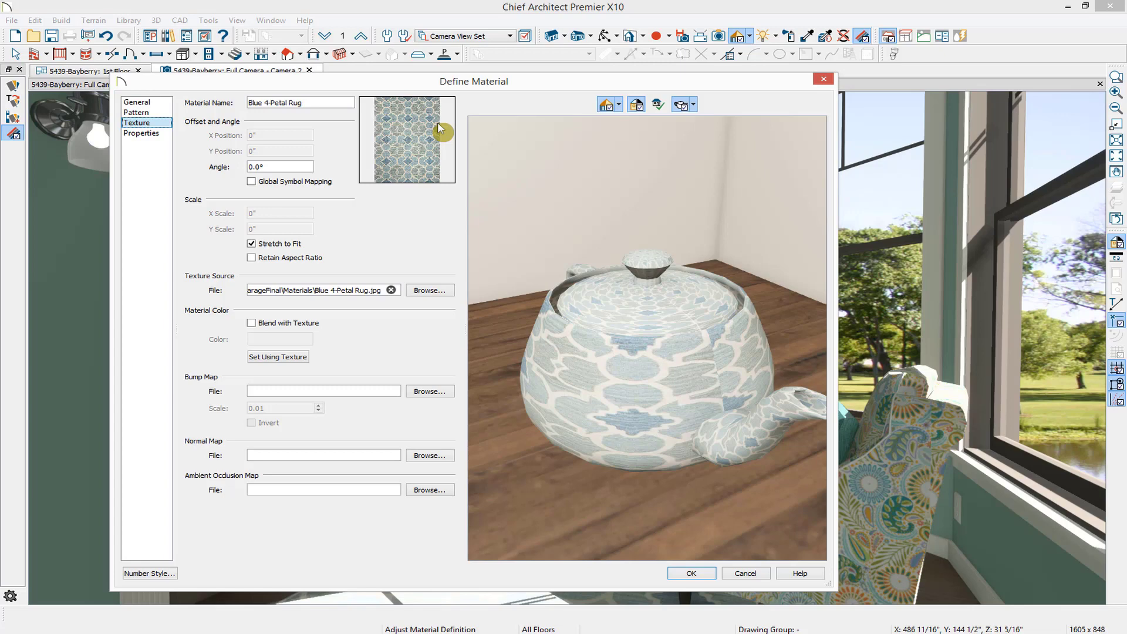
pyautogui.click(252, 244)
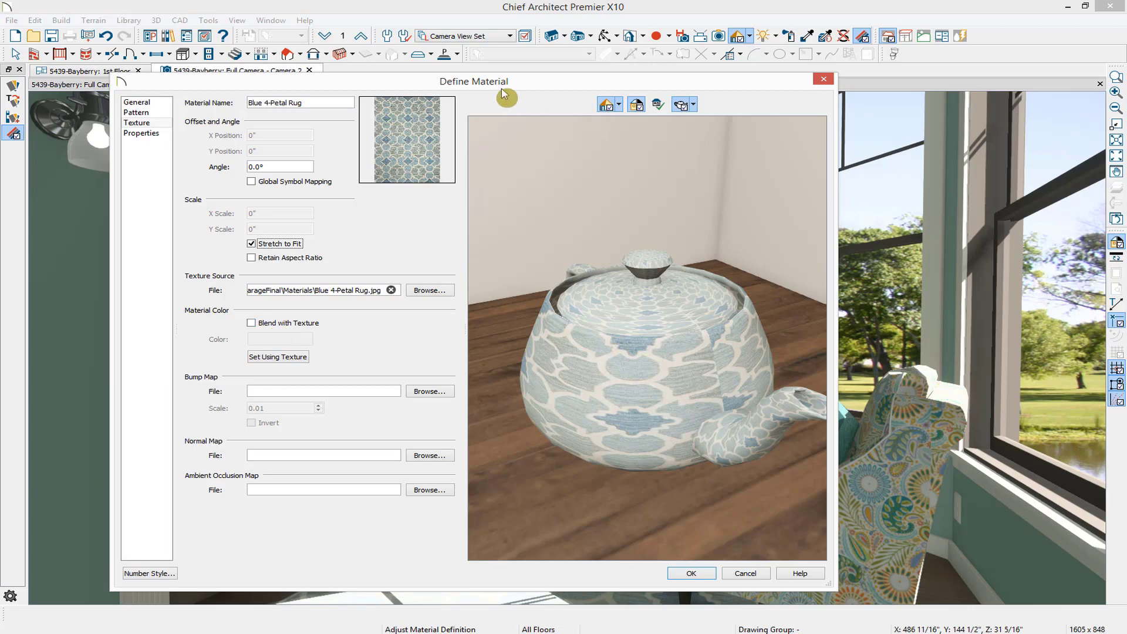
pyautogui.moveTo(496, 92); pyautogui.dragTo(760, 96)
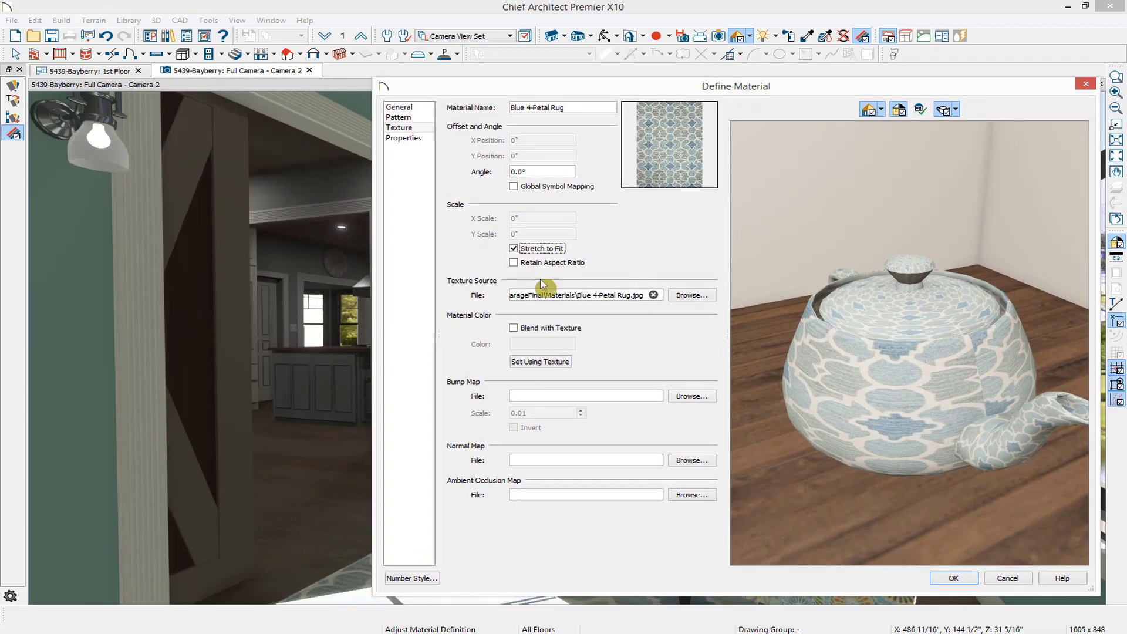
# Step: Enable Blend with Texture and sample the teal wall colour as the rug's blend colour
pyautogui.click(515, 328)
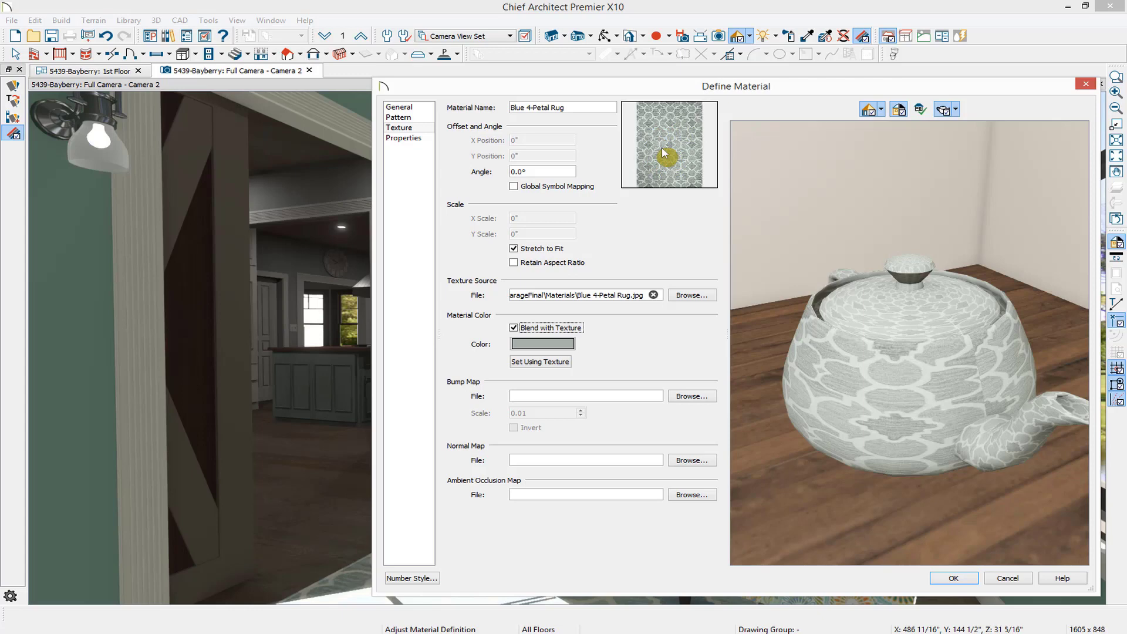
pyautogui.click(545, 344)
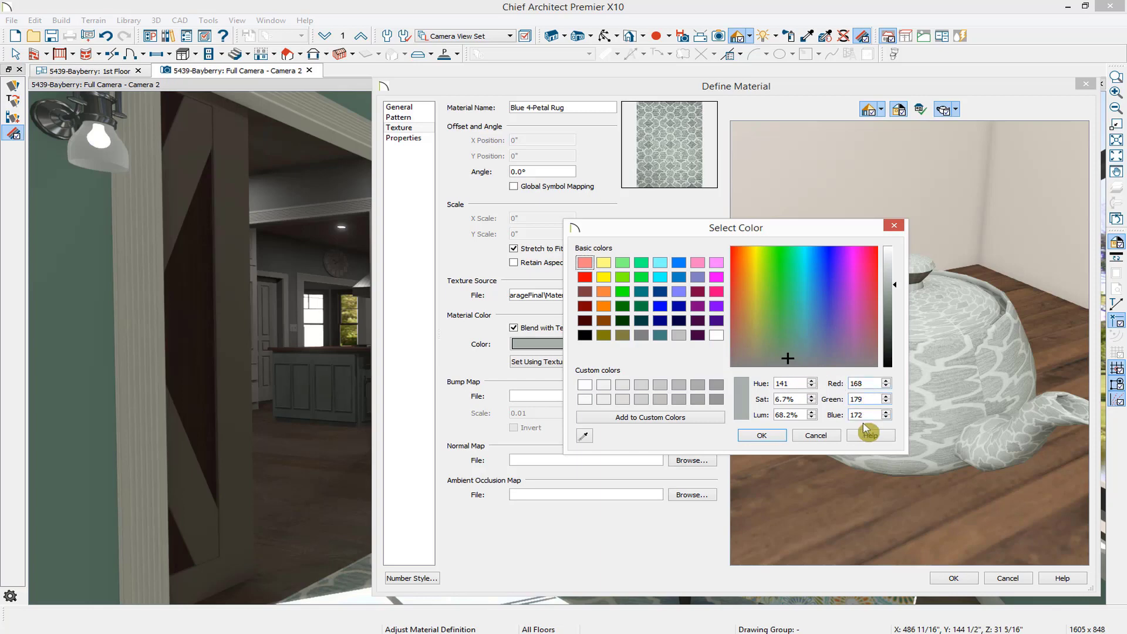
pyautogui.click(588, 438)
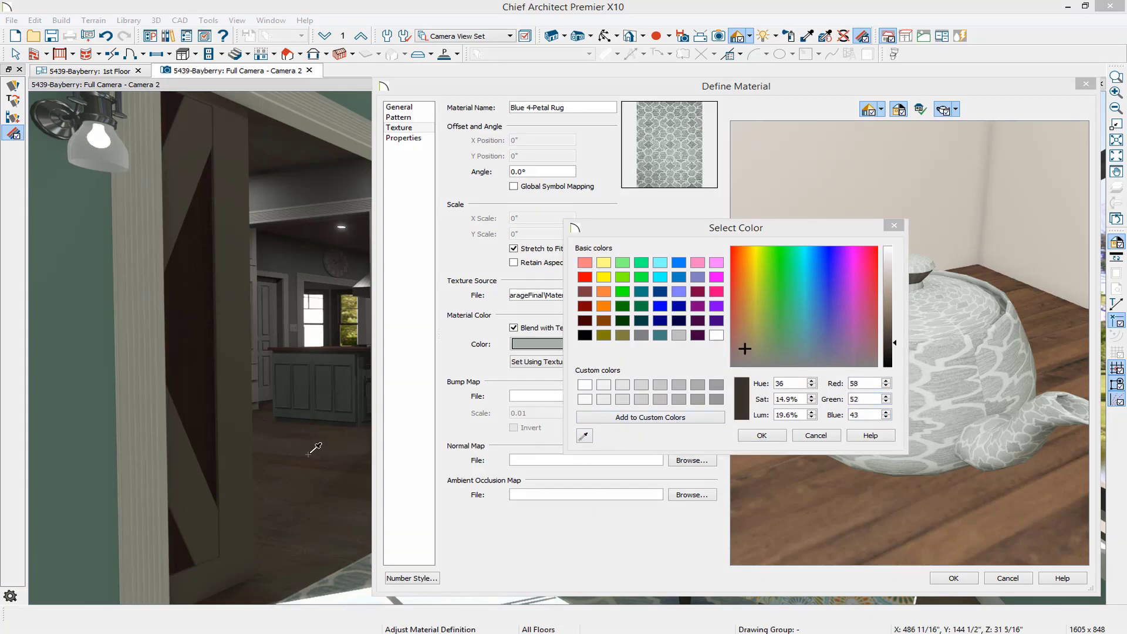
pyautogui.click(59, 354)
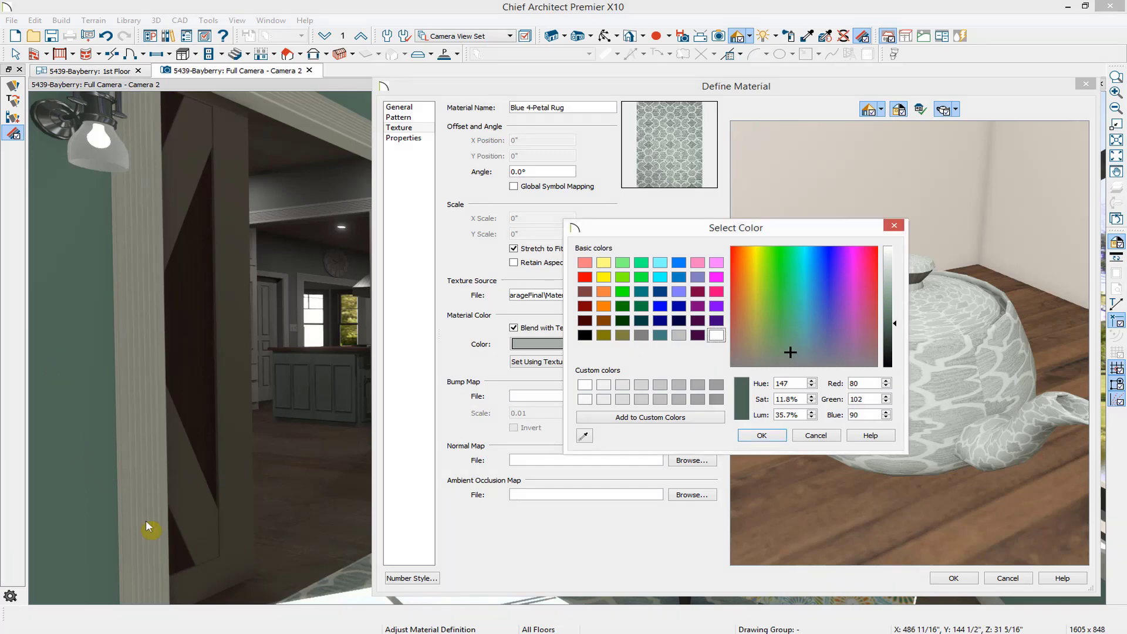
# Step: Raise the sampled colour's saturation and luminance to a light blue-green and confirm it
pyautogui.click(810, 396)
pyautogui.click(890, 295)
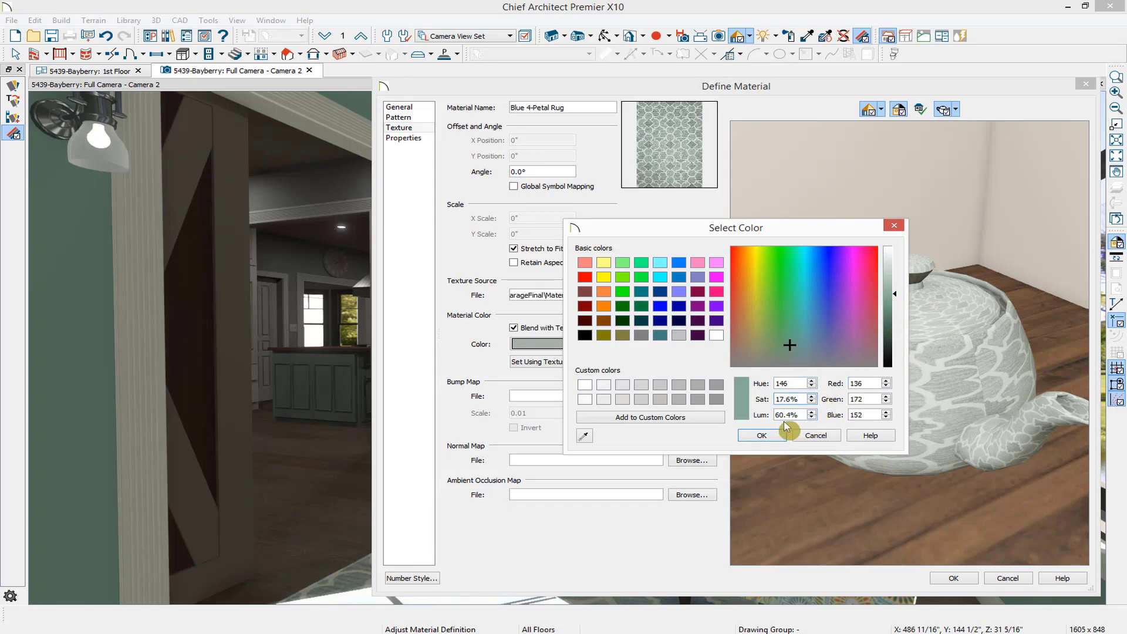
pyautogui.press('Tab')
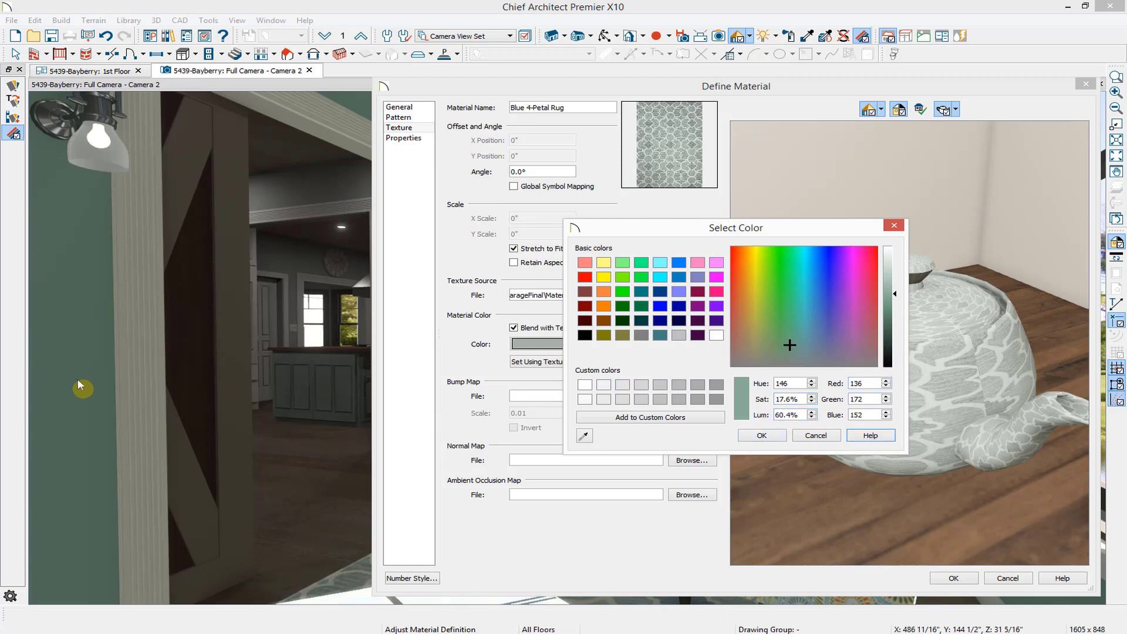
pyautogui.click(765, 437)
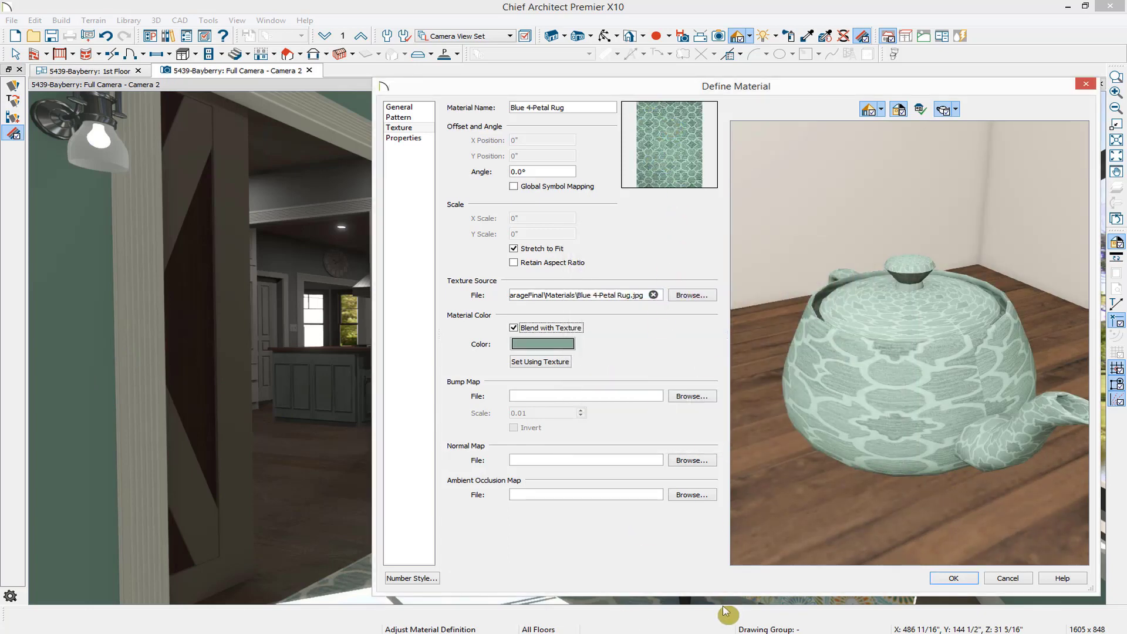
# Step: Apply the tinted rug material to the plan, then undo so the rug returns to its blue pattern
pyautogui.click(953, 578)
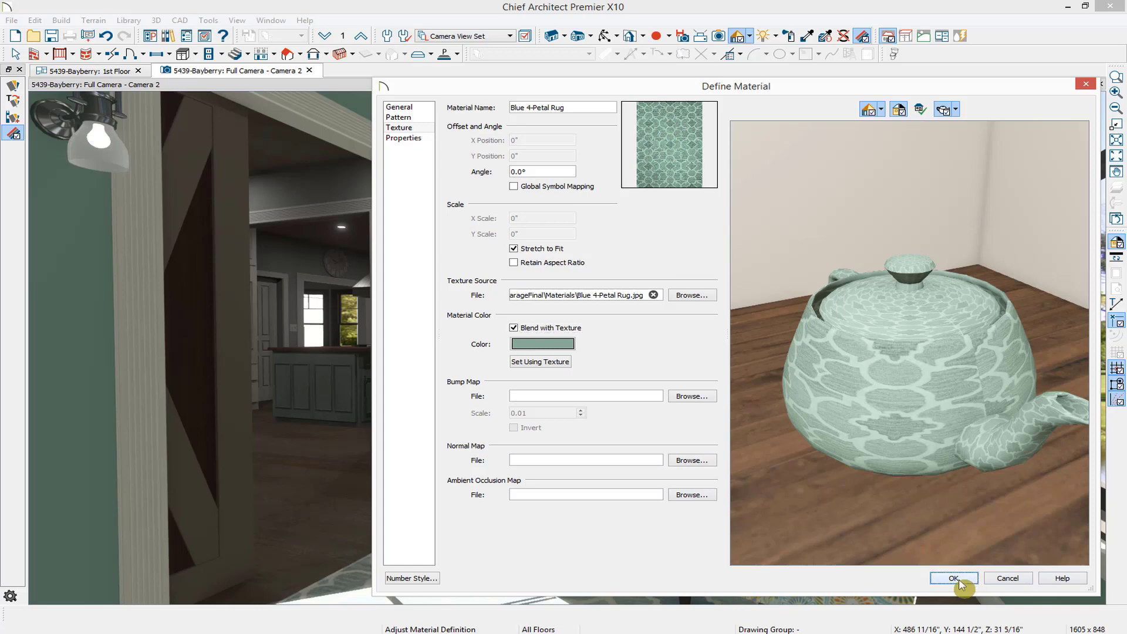
pyautogui.click(450, 545)
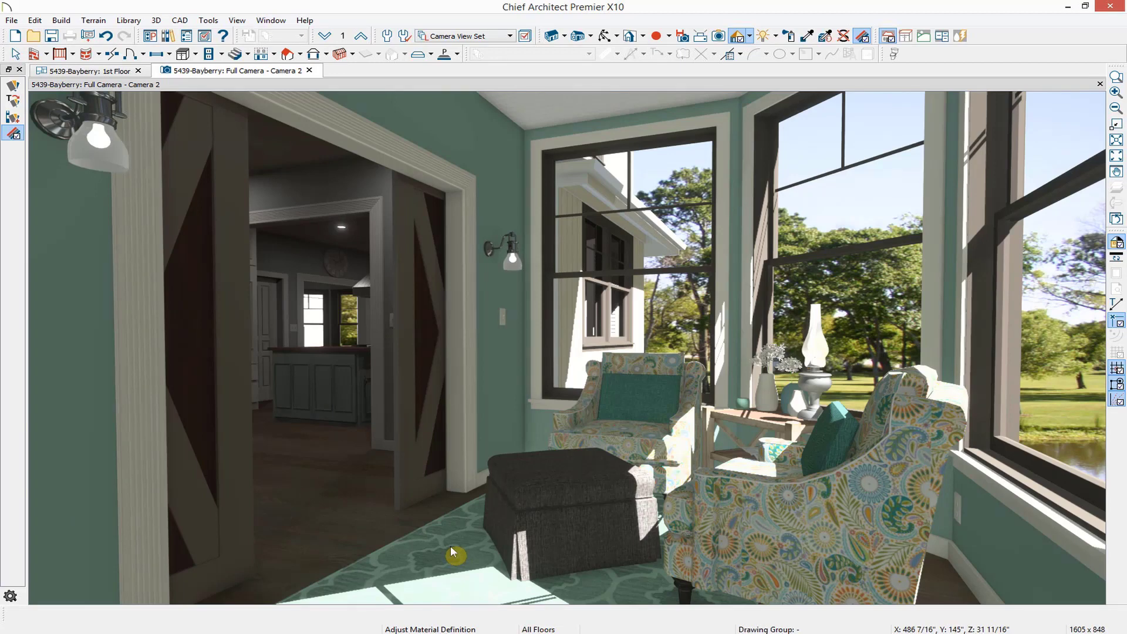
pyautogui.click(107, 36)
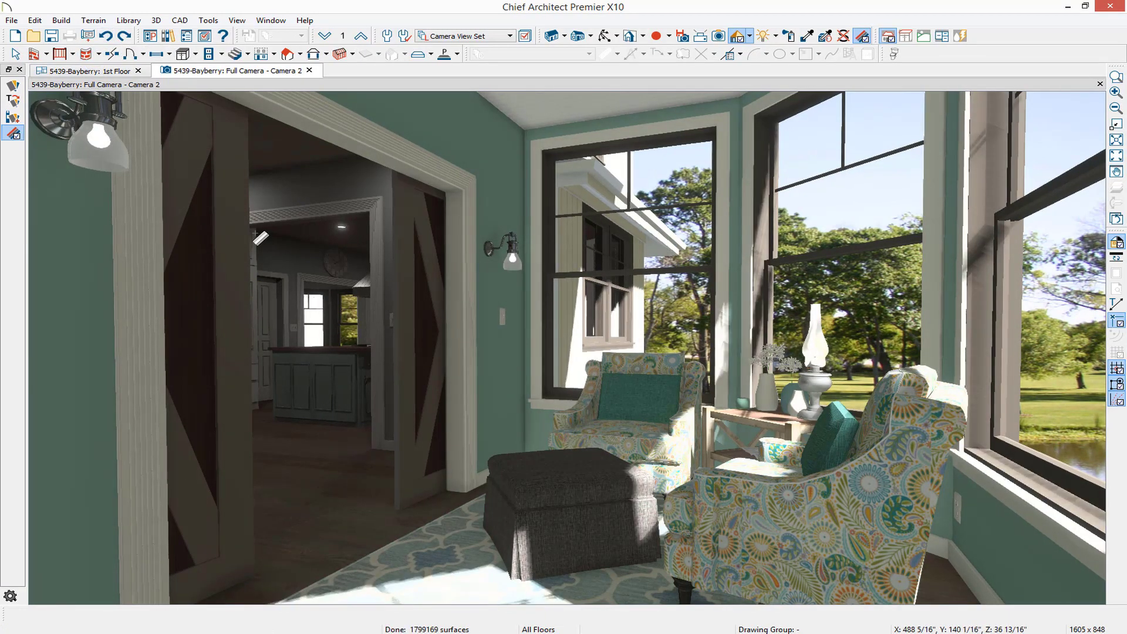
# Step: From the Plan Materials list, copy the Blue 4-Petal Rug material
pyautogui.click(156, 21)
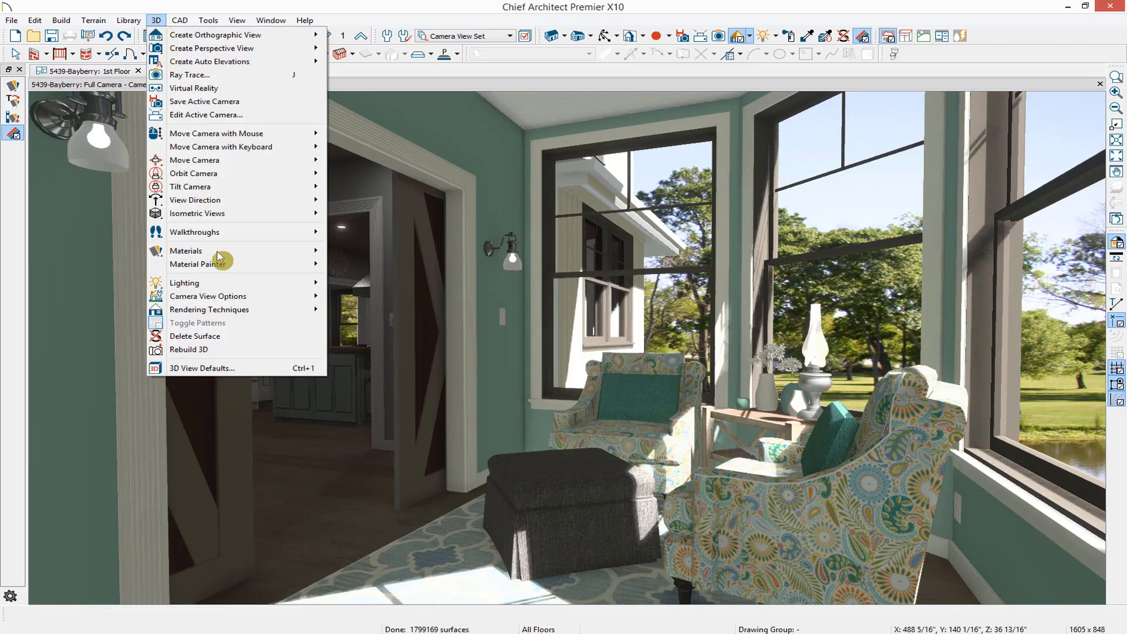
pyautogui.moveTo(186, 251)
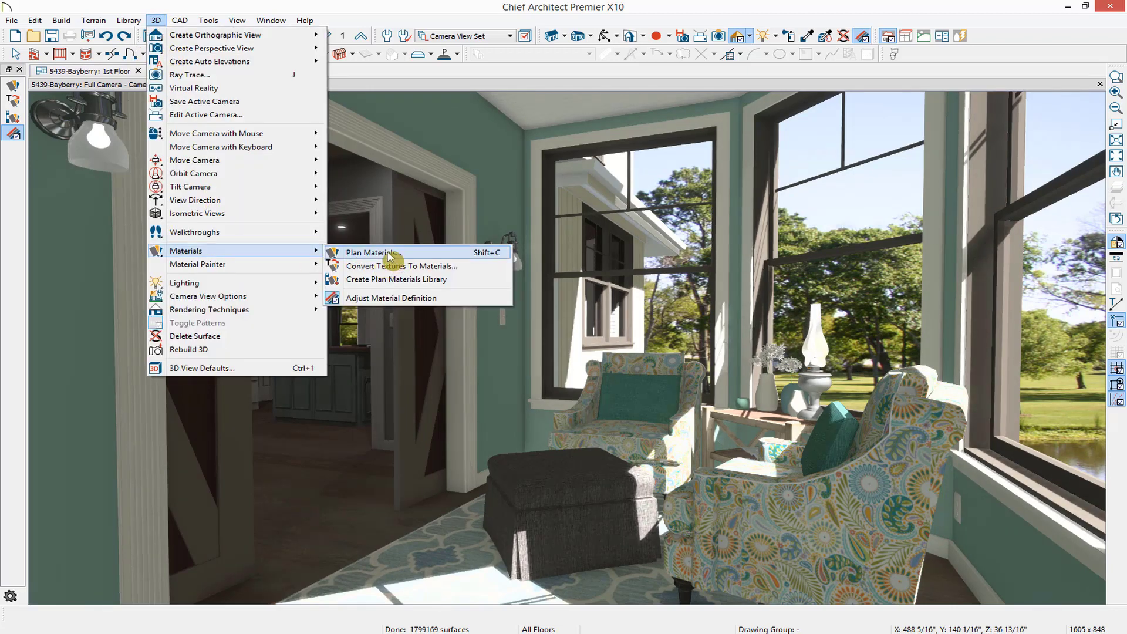
pyautogui.click(388, 256)
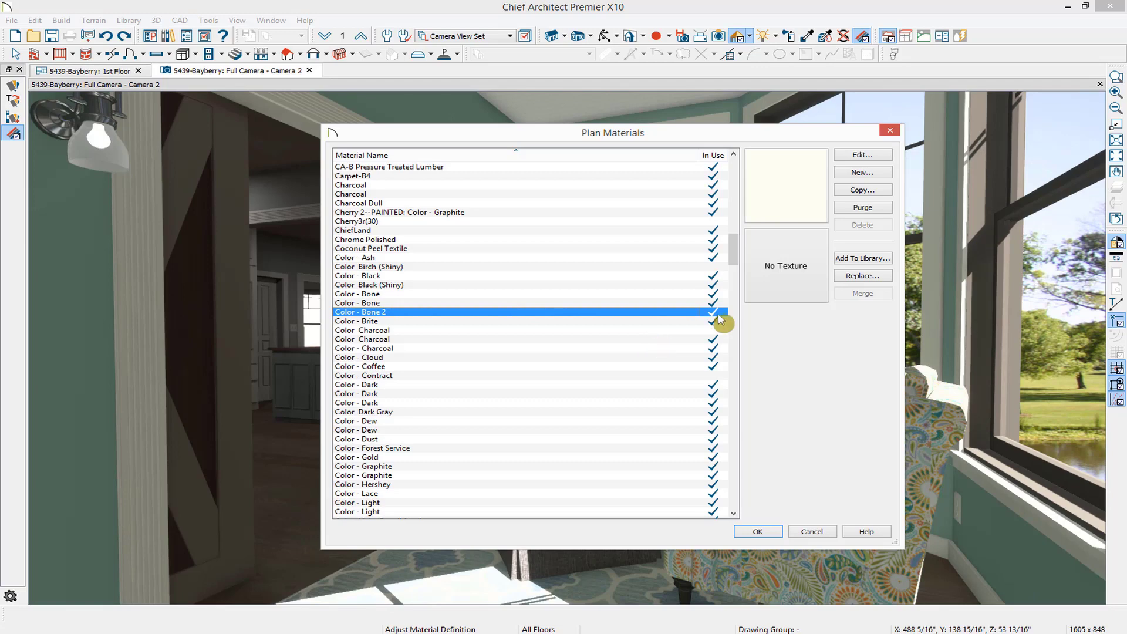
pyautogui.moveTo(739, 261); pyautogui.dragTo(736, 224)
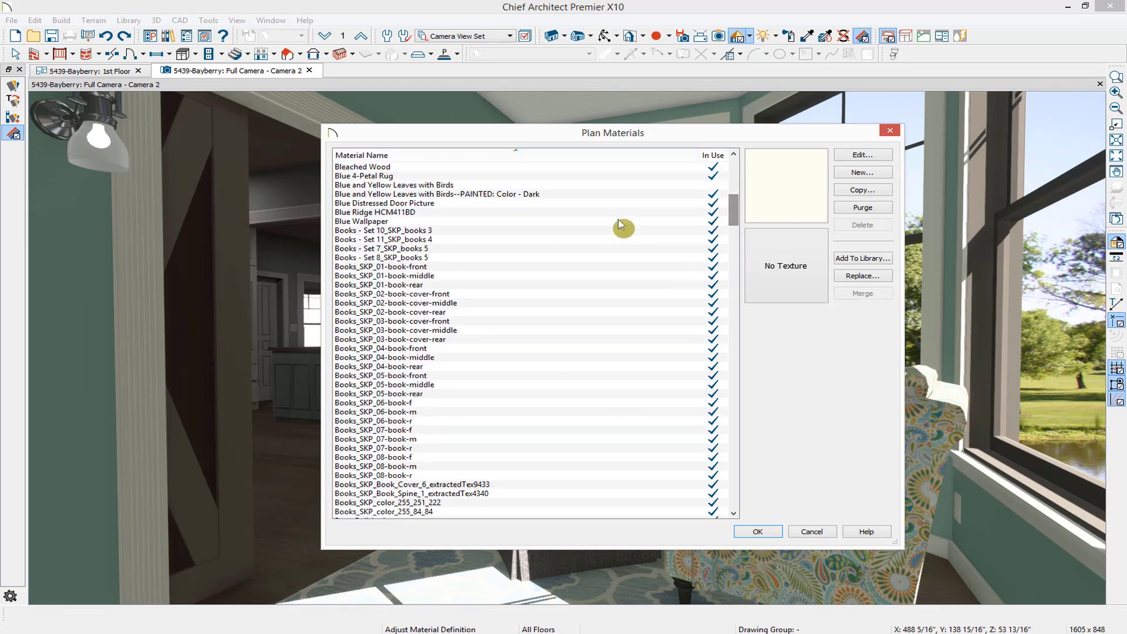
pyautogui.click(398, 177)
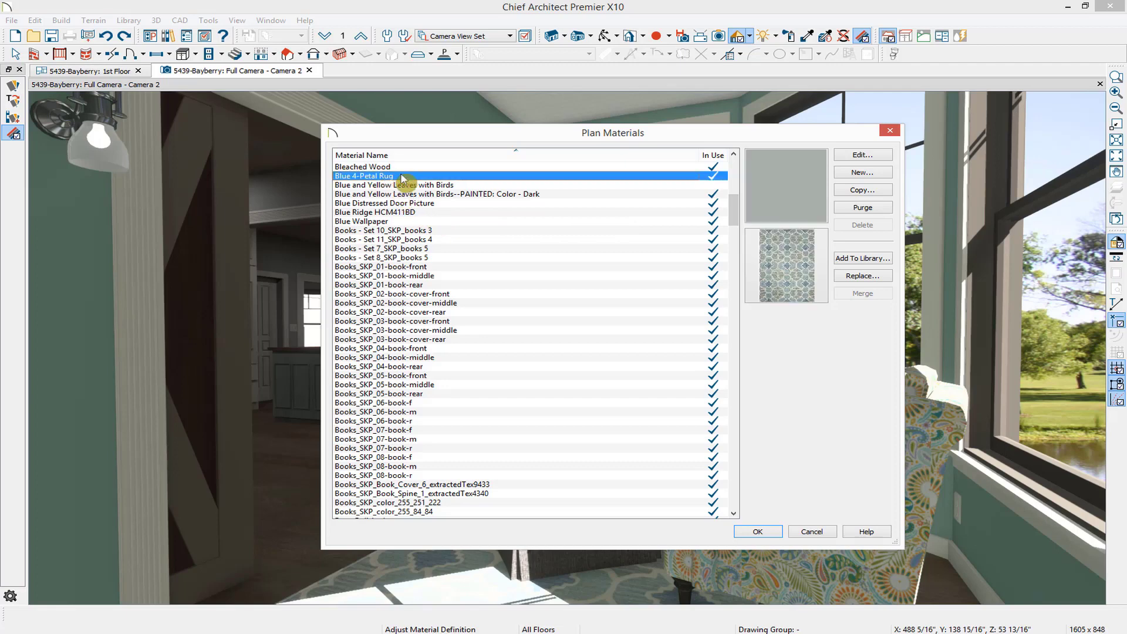
pyautogui.click(853, 194)
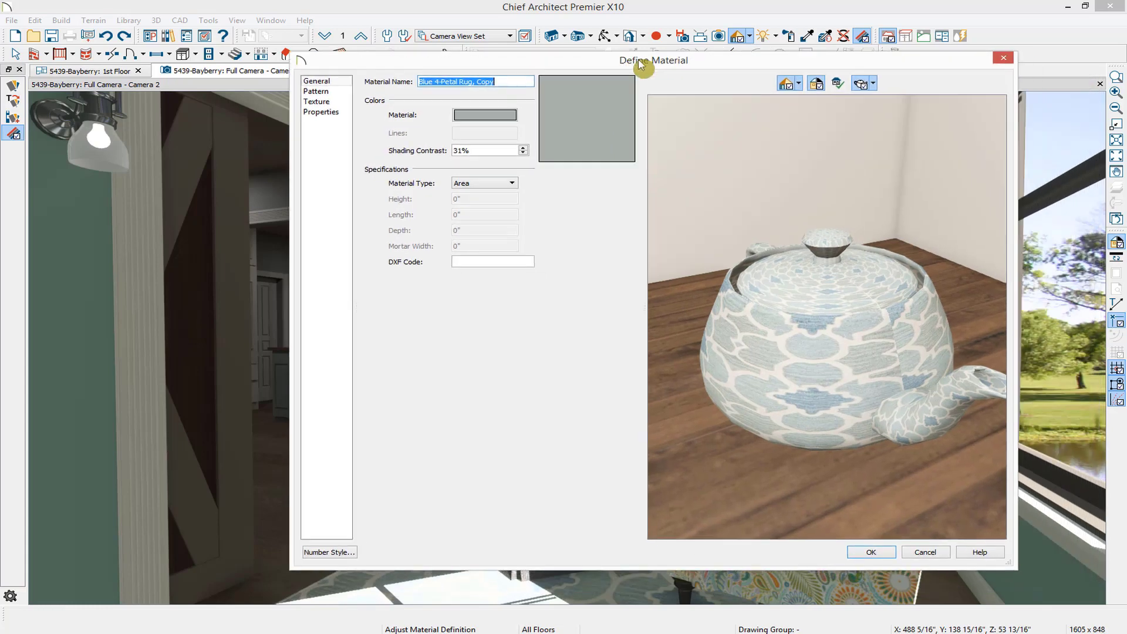
# Step: Rename the copy to 'Blue 4-Petal Rug - TEAL'
pyautogui.moveTo(757, 90); pyautogui.dragTo(658, 57)
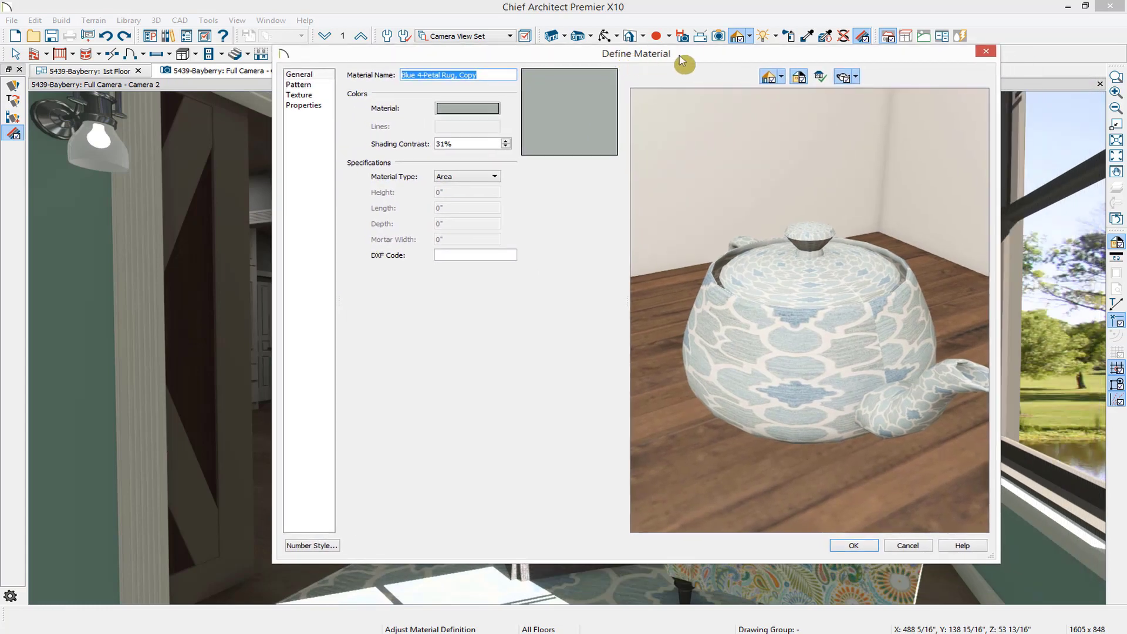
pyautogui.click(492, 77)
pyautogui.click(503, 108)
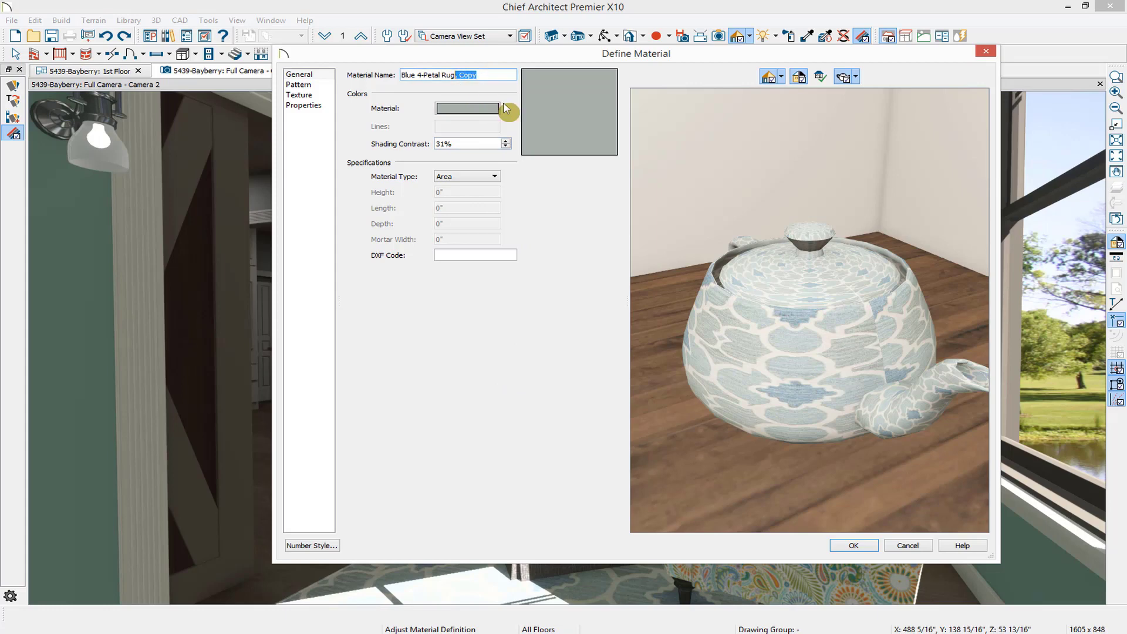
pyautogui.press('BackSpace')
pyautogui.write('- TEAL')
# Step: Blend a pale teal colour into the TEAL material's texture and save its definition
pyautogui.click(297, 95)
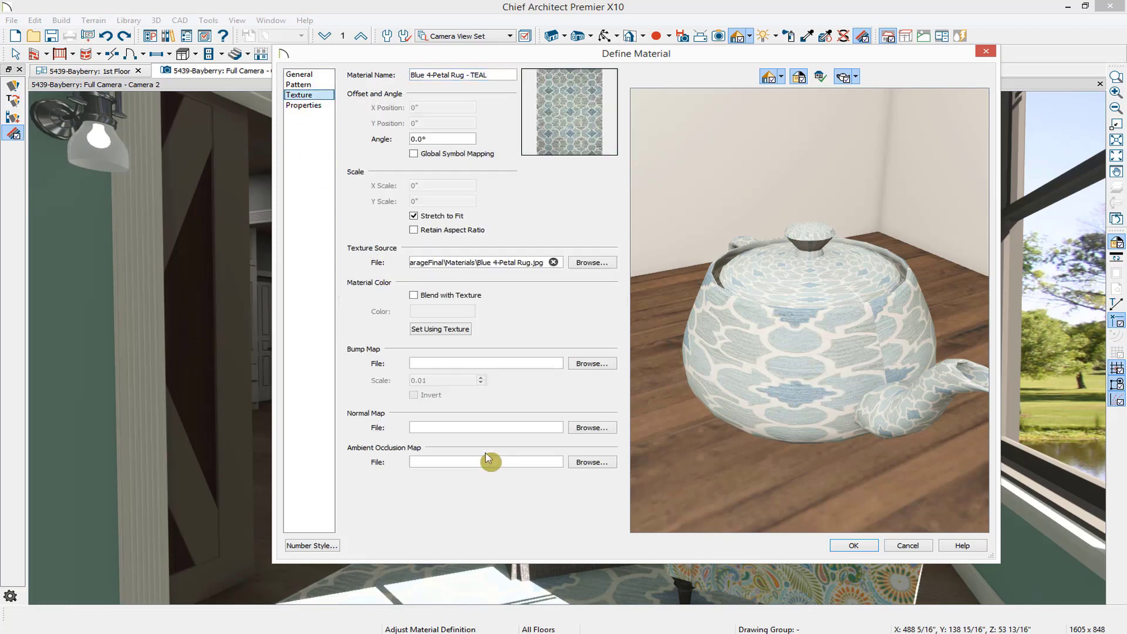
pyautogui.click(426, 299)
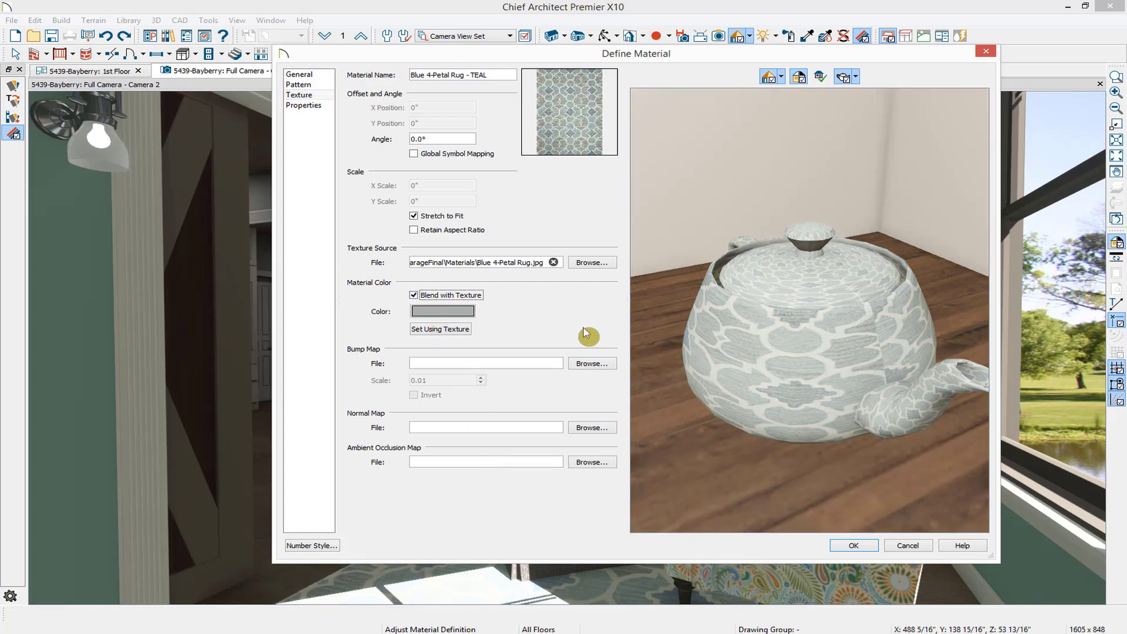
pyautogui.click(444, 314)
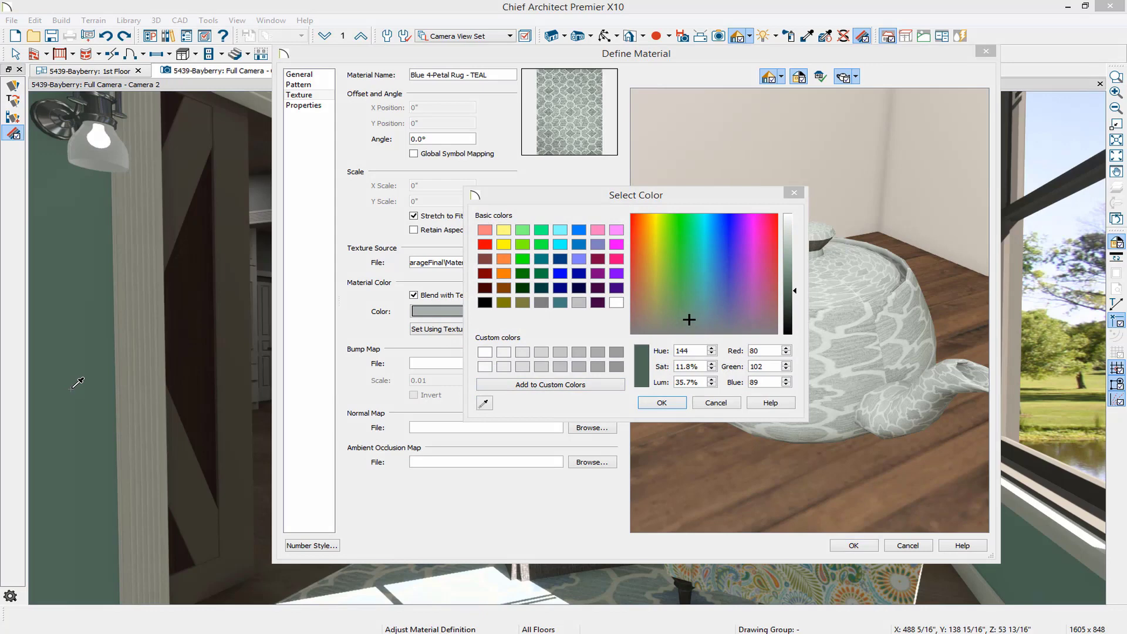
pyautogui.click(710, 364)
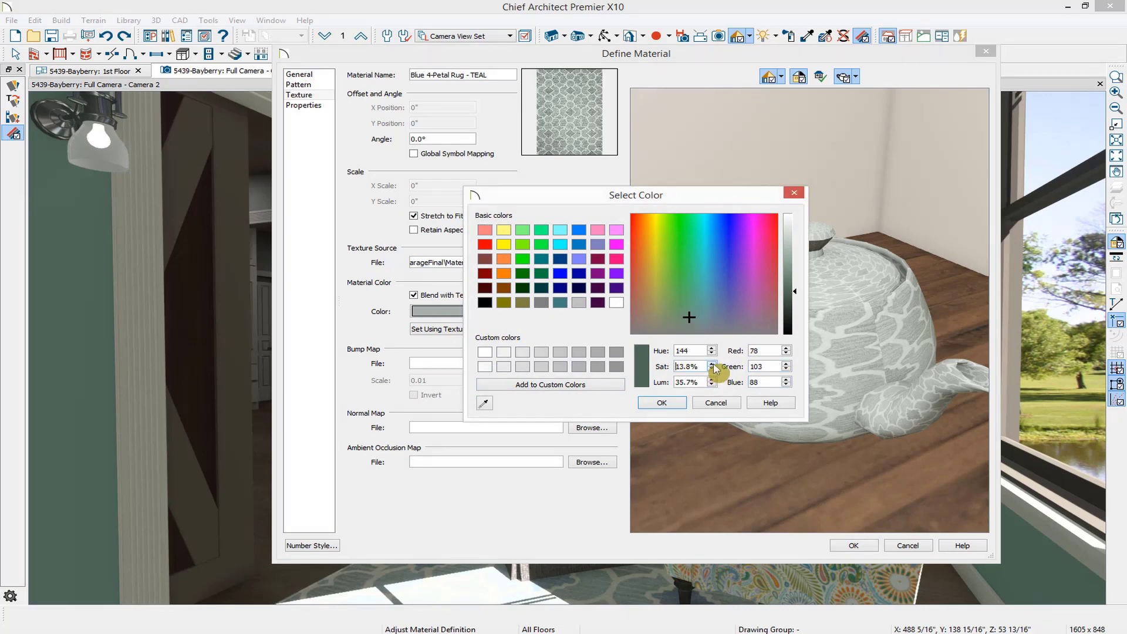
pyautogui.click(788, 252)
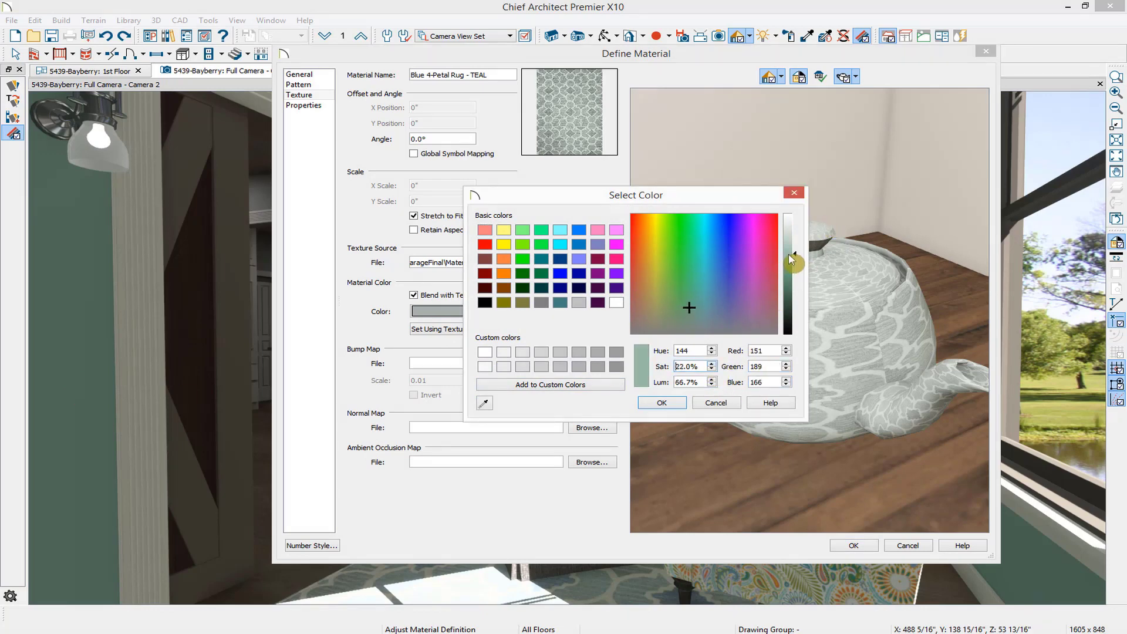
pyautogui.click(661, 402)
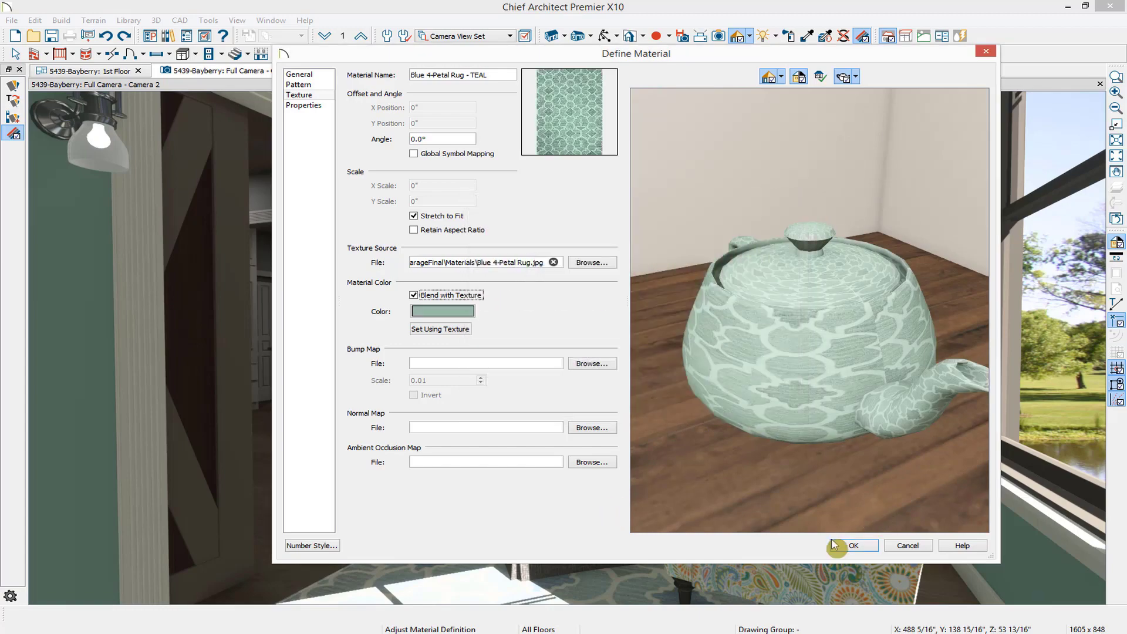
pyautogui.click(850, 545)
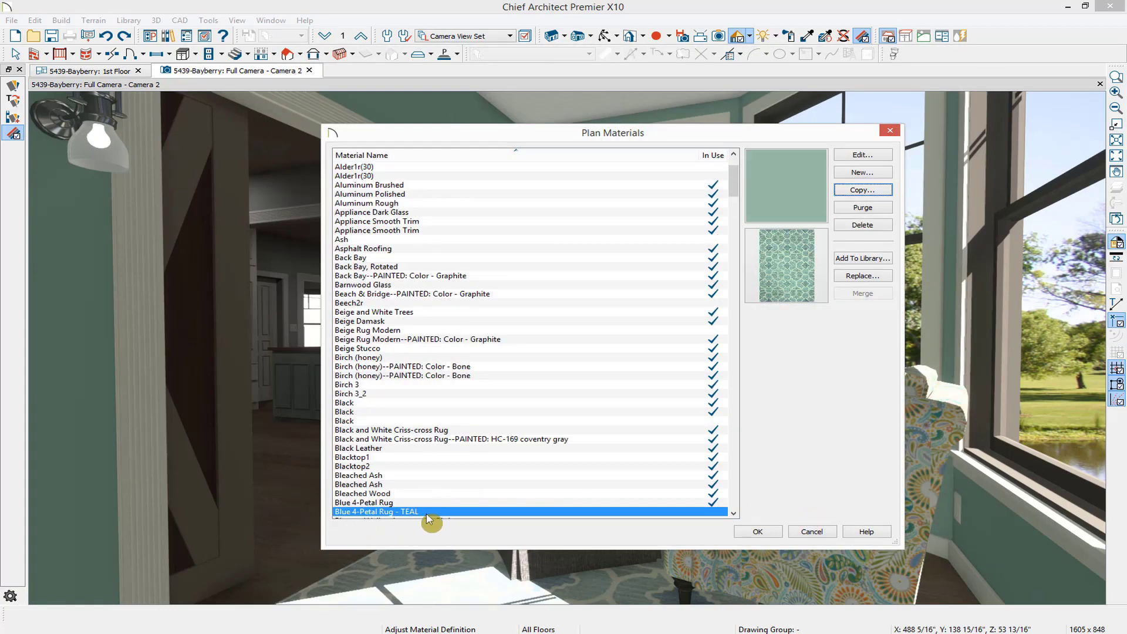
# Step: Load 'Blue 4-Petal Rug - TEAL' into the Material Painter from the plan materials
pyautogui.click(758, 532)
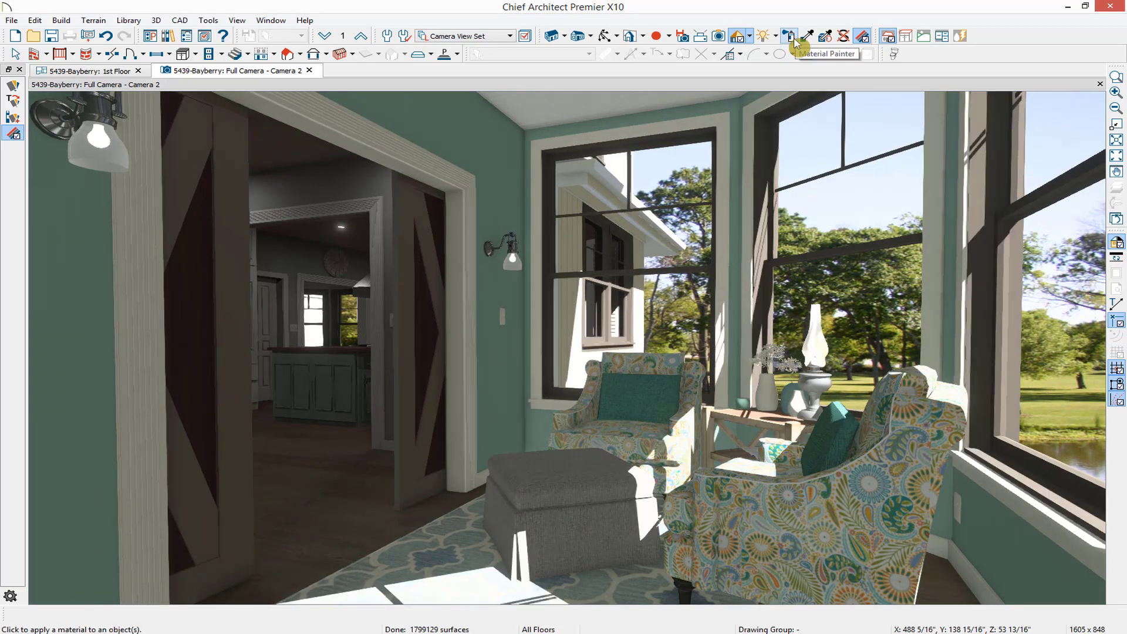
pyautogui.click(795, 45)
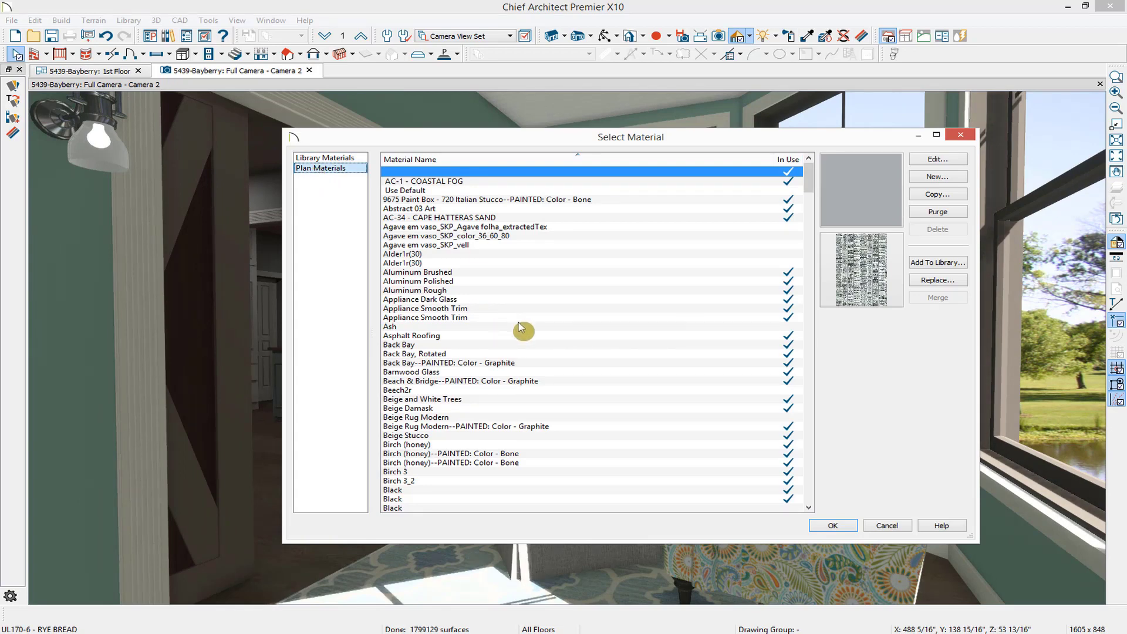
pyautogui.scroll(-2, 519, 328)
pyautogui.scroll(-1, 511, 484)
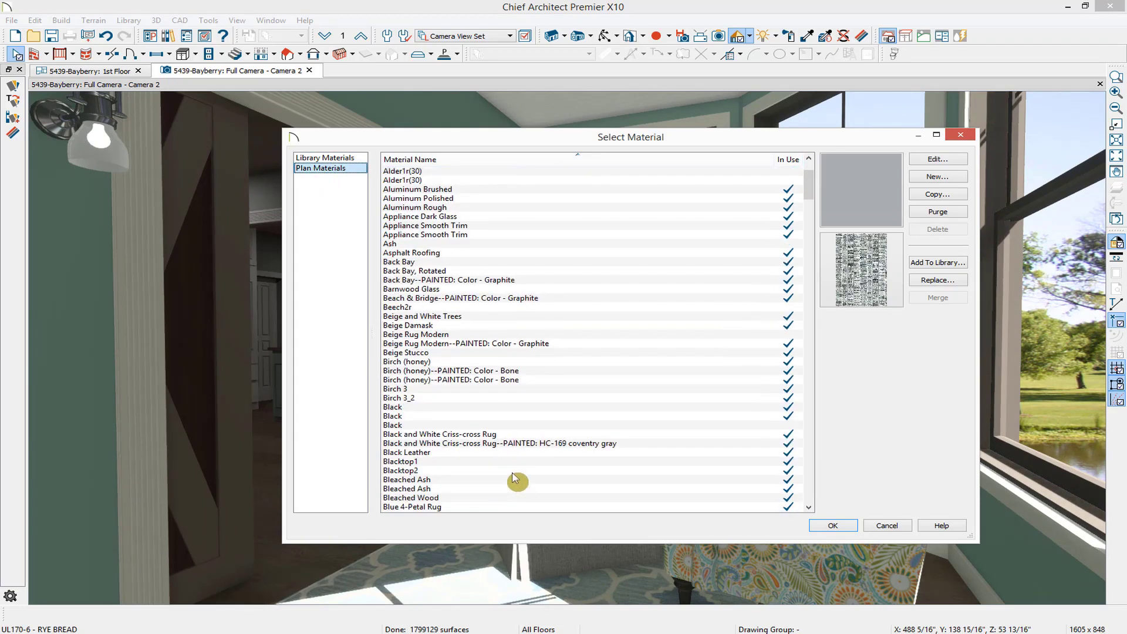
pyautogui.scroll(-2, 497, 472)
pyautogui.click(460, 452)
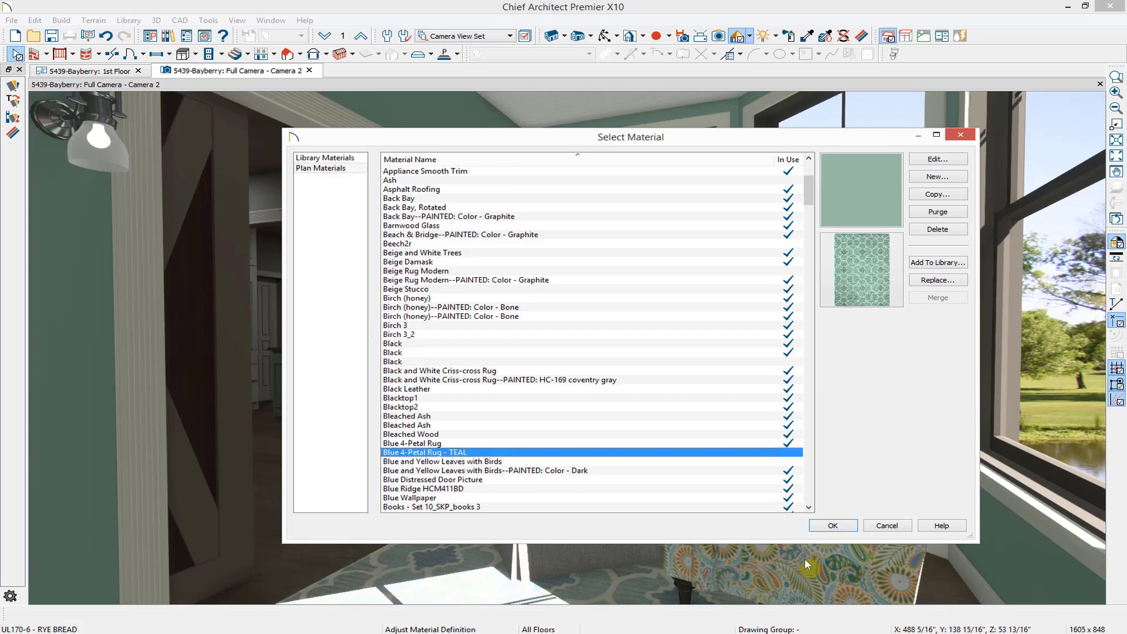
pyautogui.click(832, 526)
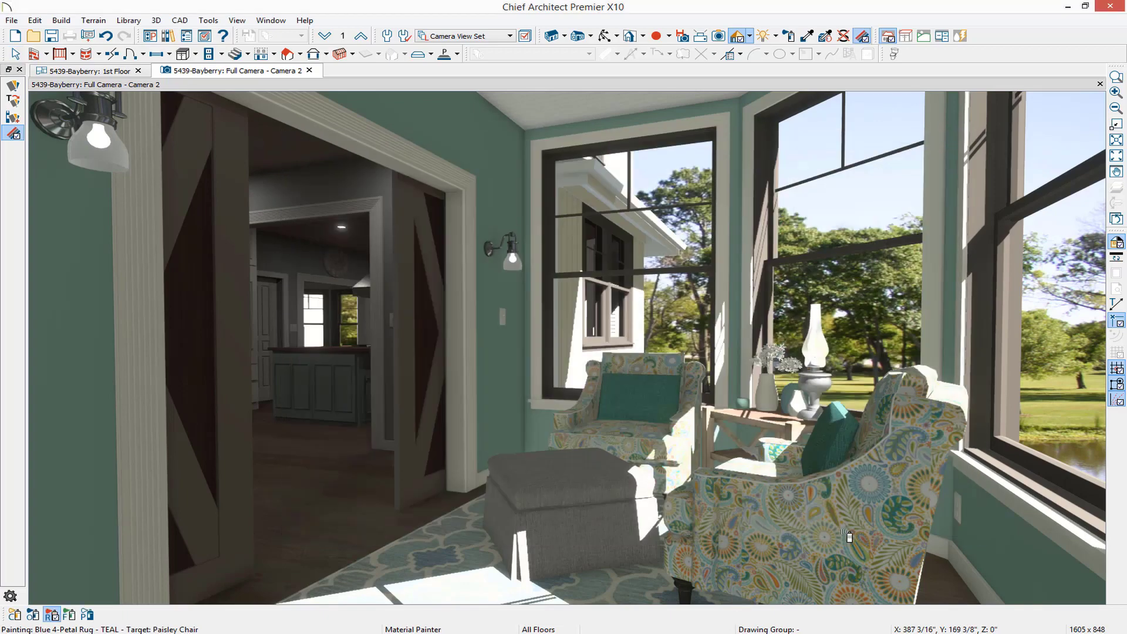
# Step: Paint the sunroom rug with the teal material in component painter mode
pyautogui.click(16, 613)
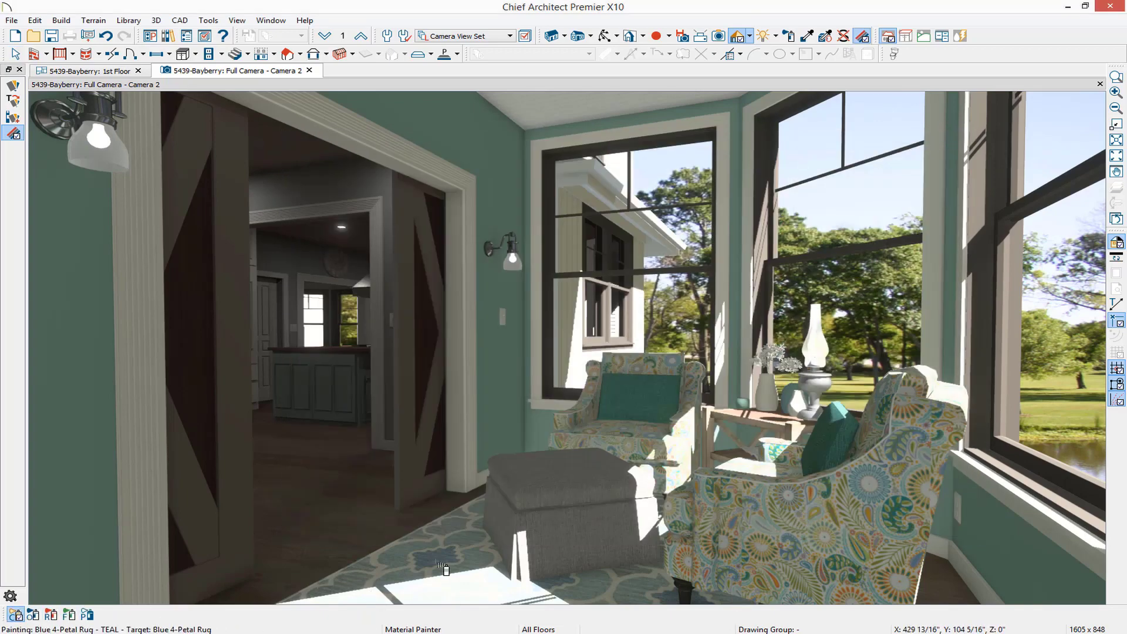
pyautogui.click(446, 569)
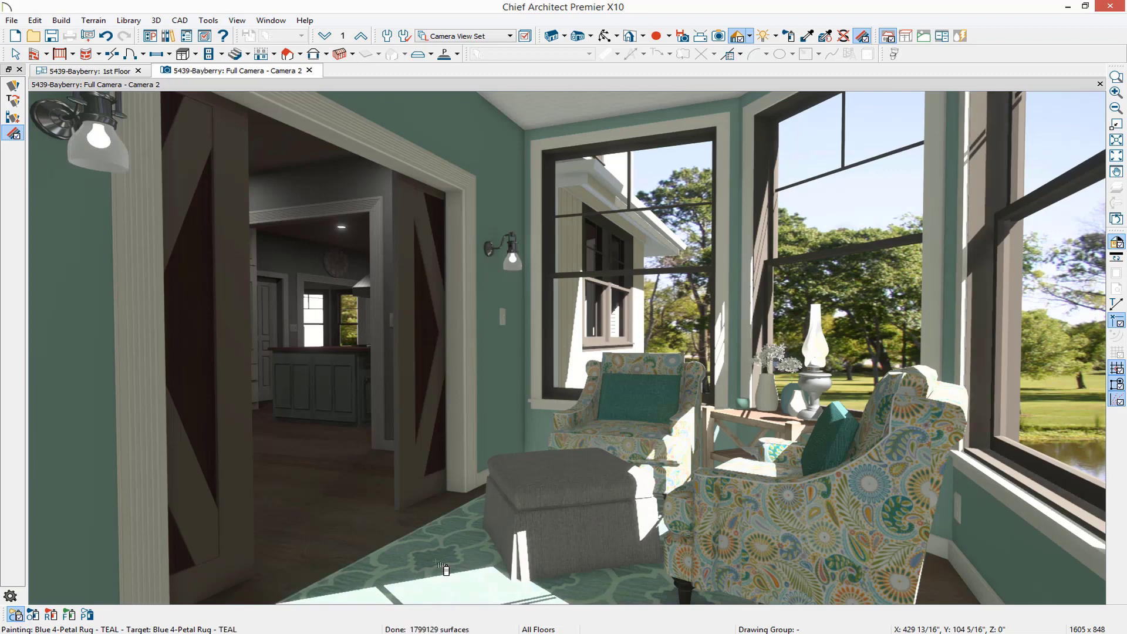
pyautogui.click(863, 36)
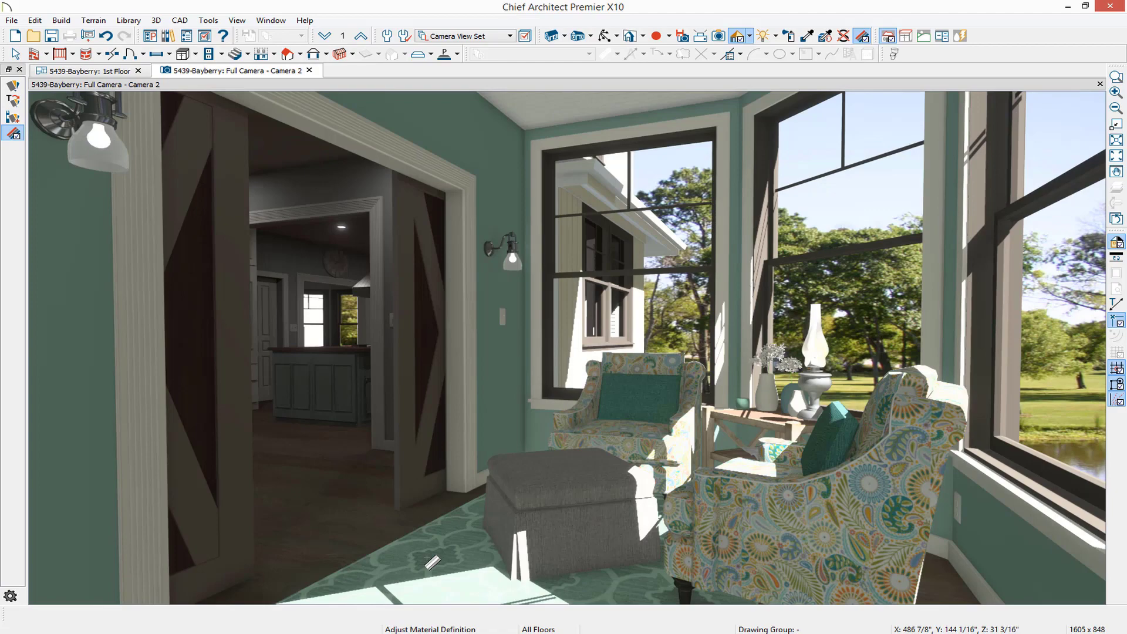
# Step: Give the sunroom rug's TEAL material a neutral gray blend colour
pyautogui.click(432, 562)
pyautogui.click(494, 74)
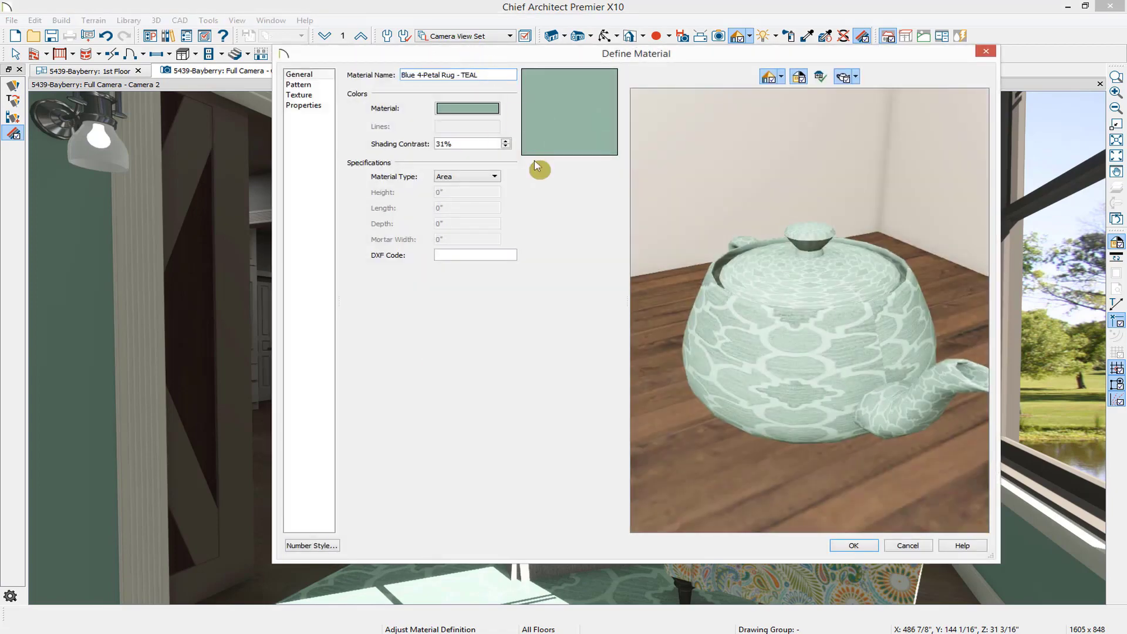
pyautogui.click(300, 94)
pyautogui.click(454, 314)
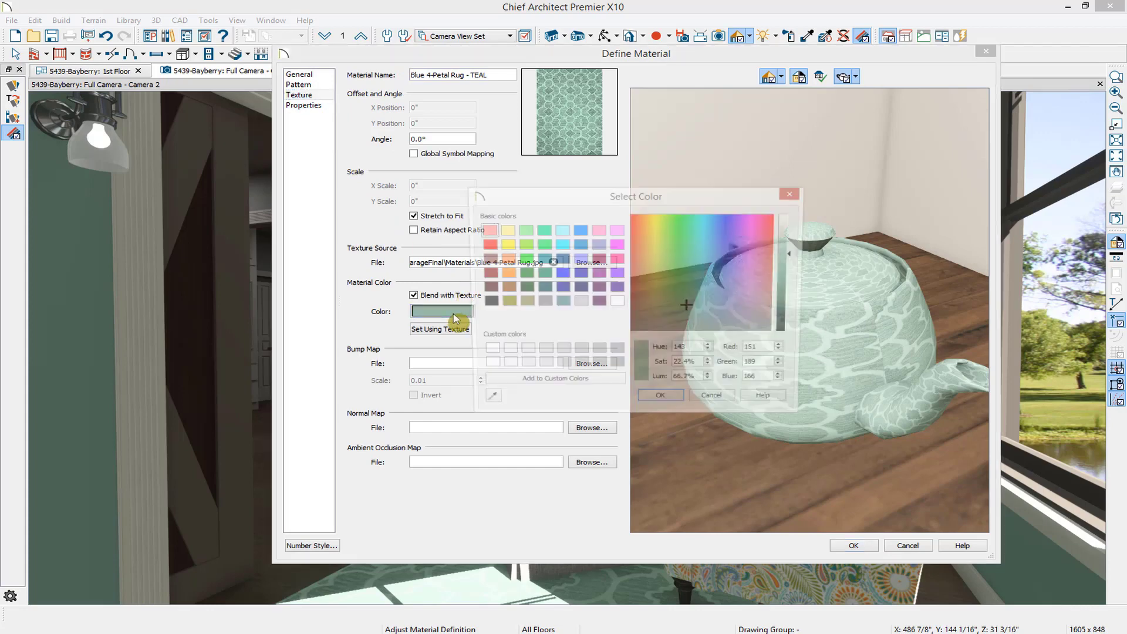
pyautogui.click(540, 303)
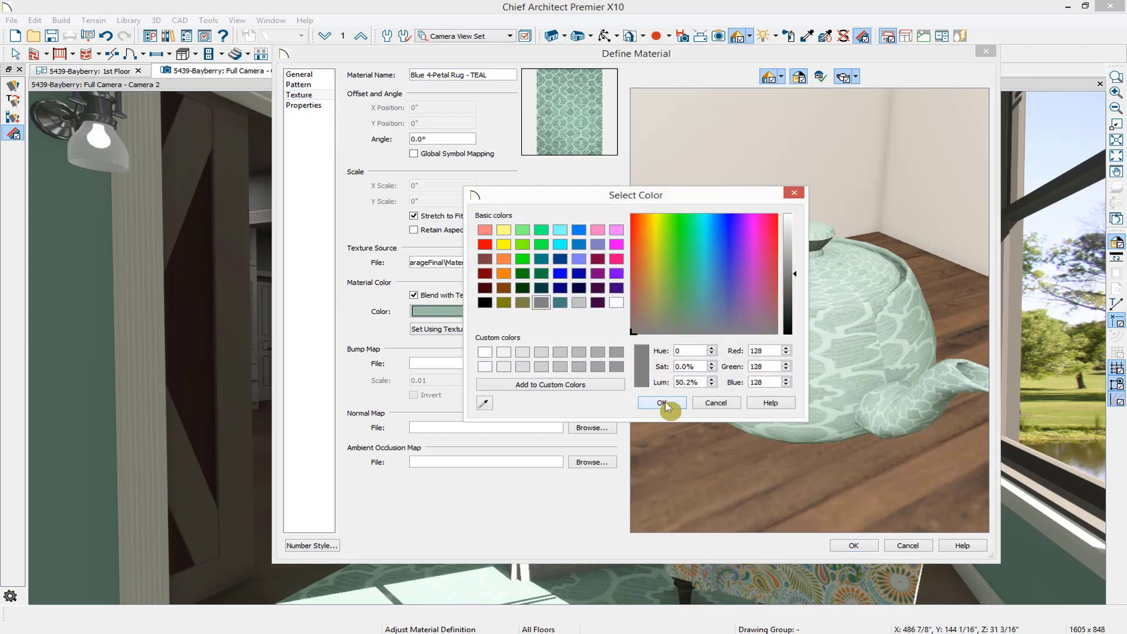
pyautogui.click(662, 403)
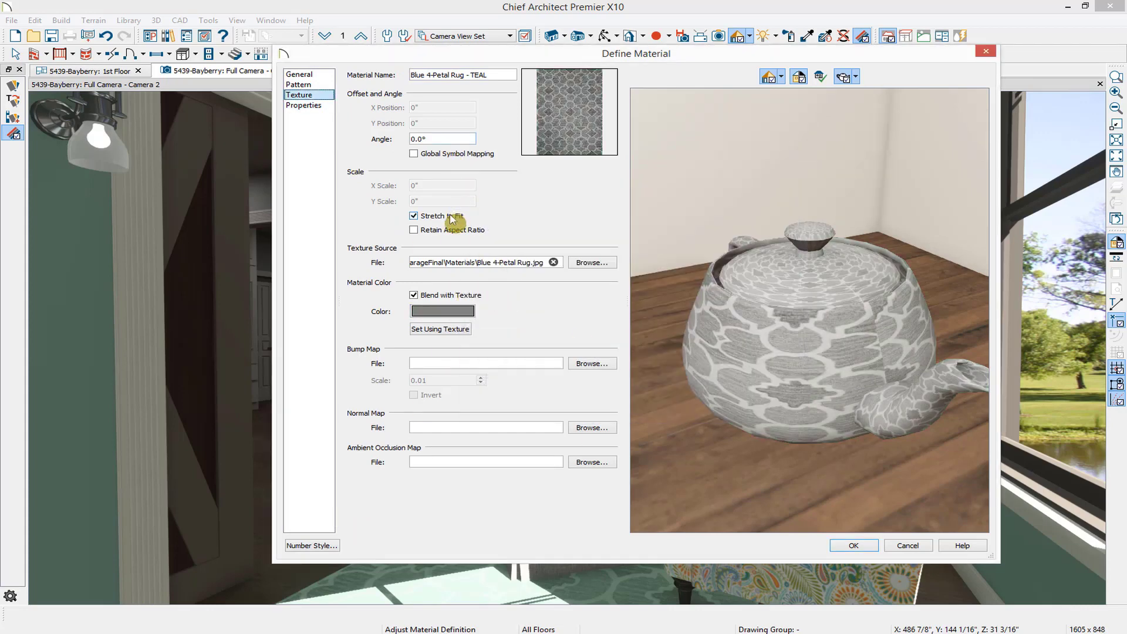
# Step: Turn off Stretch to Fit, set X scale 12" with Y 20", and save the material
pyautogui.click(450, 217)
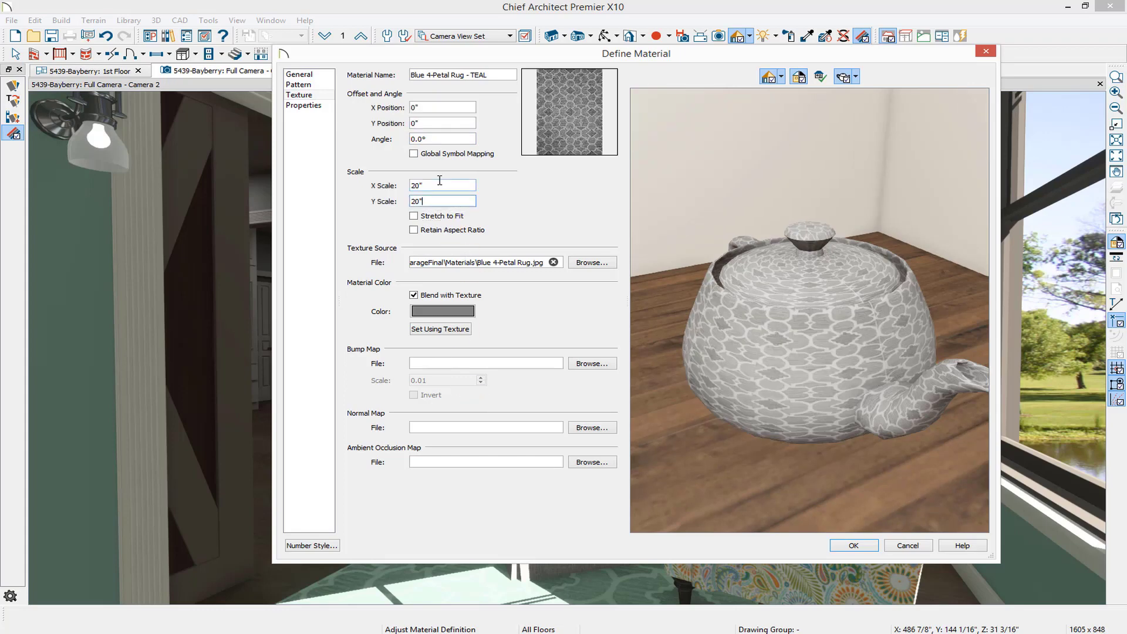
pyautogui.doubleClick(443, 183)
pyautogui.write('12')
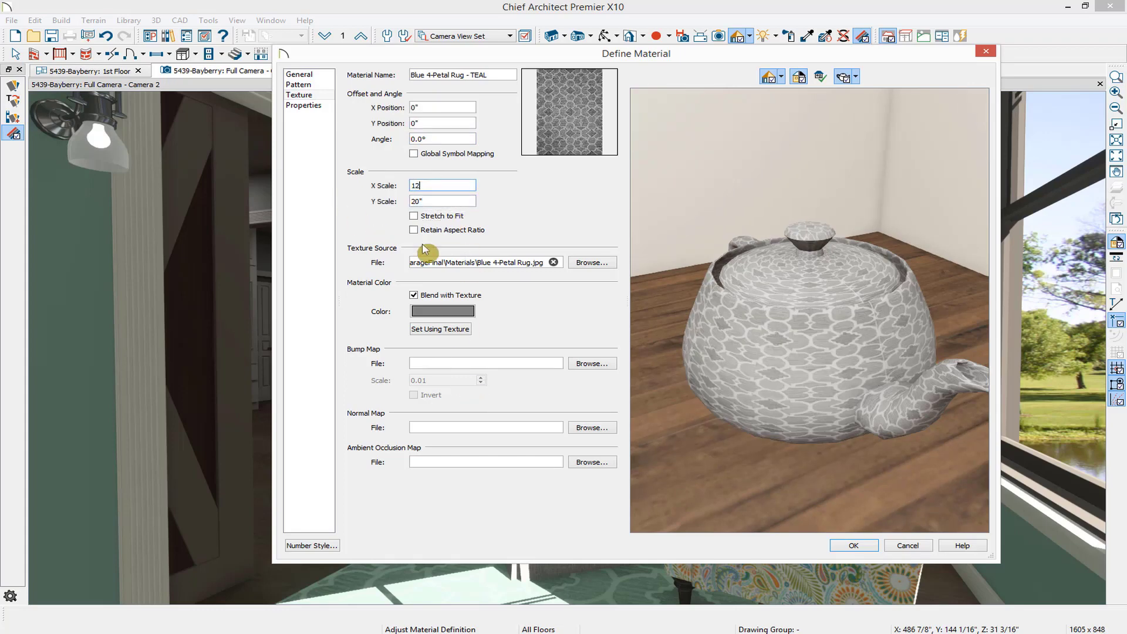
pyautogui.press('Tab')
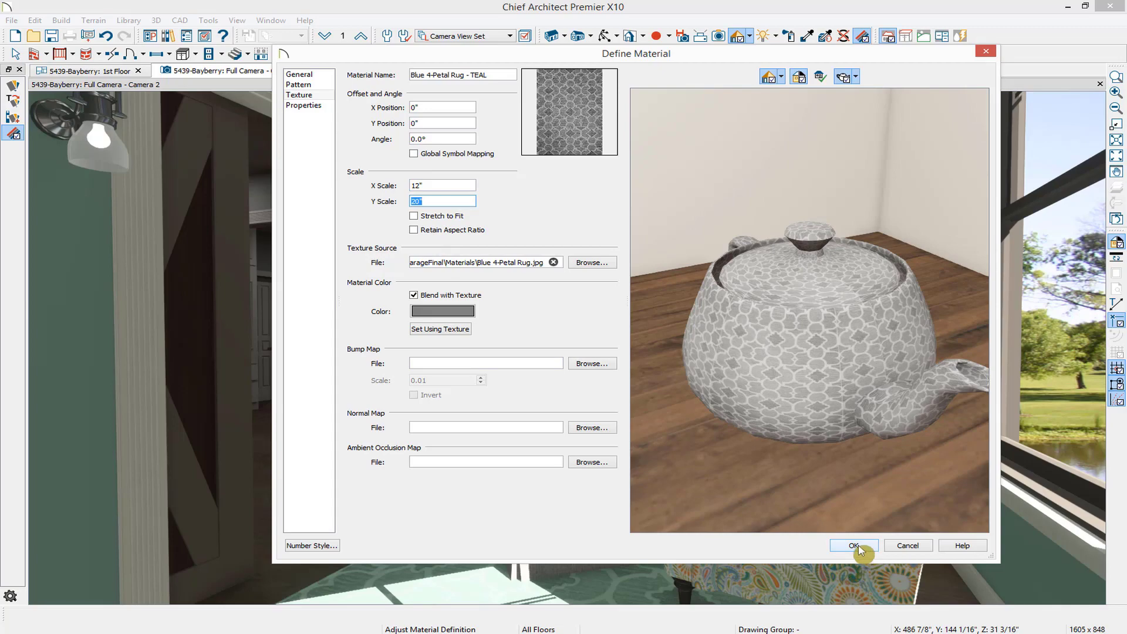
pyautogui.click(855, 546)
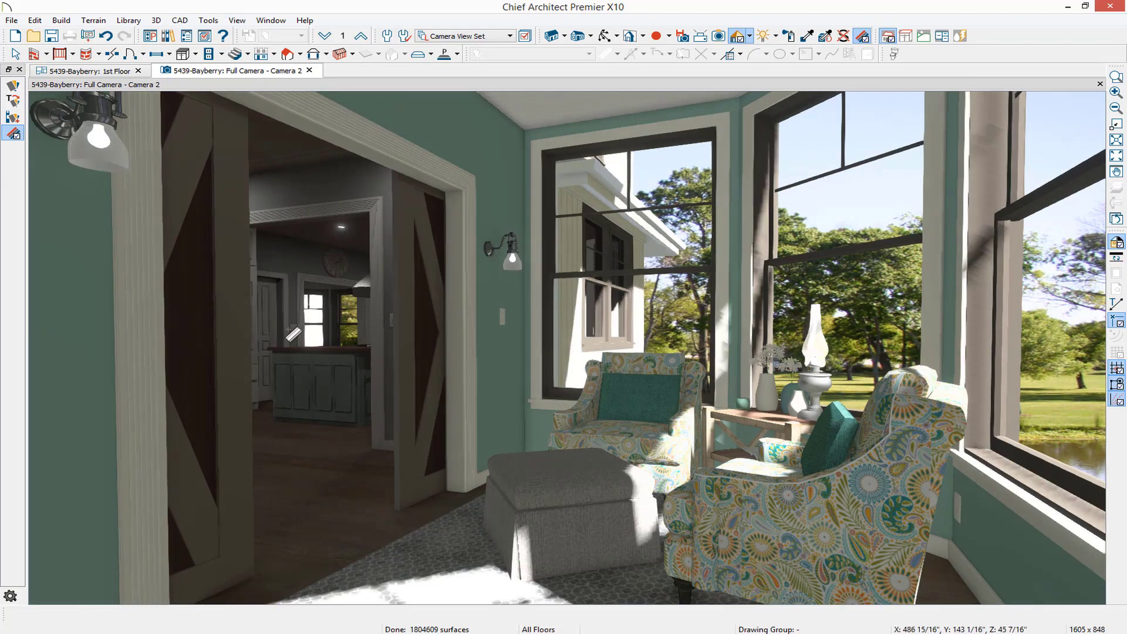
# Step: Orbit the camera toward the living room to show its rug still in the original pattern
pyautogui.press('space')
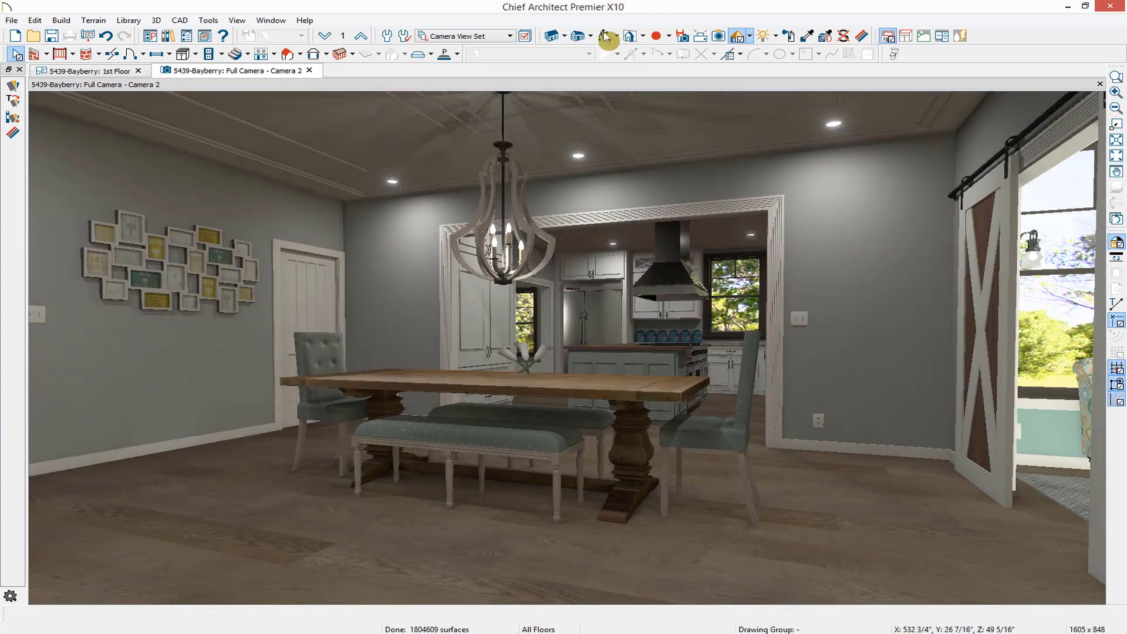
pyautogui.click(607, 36)
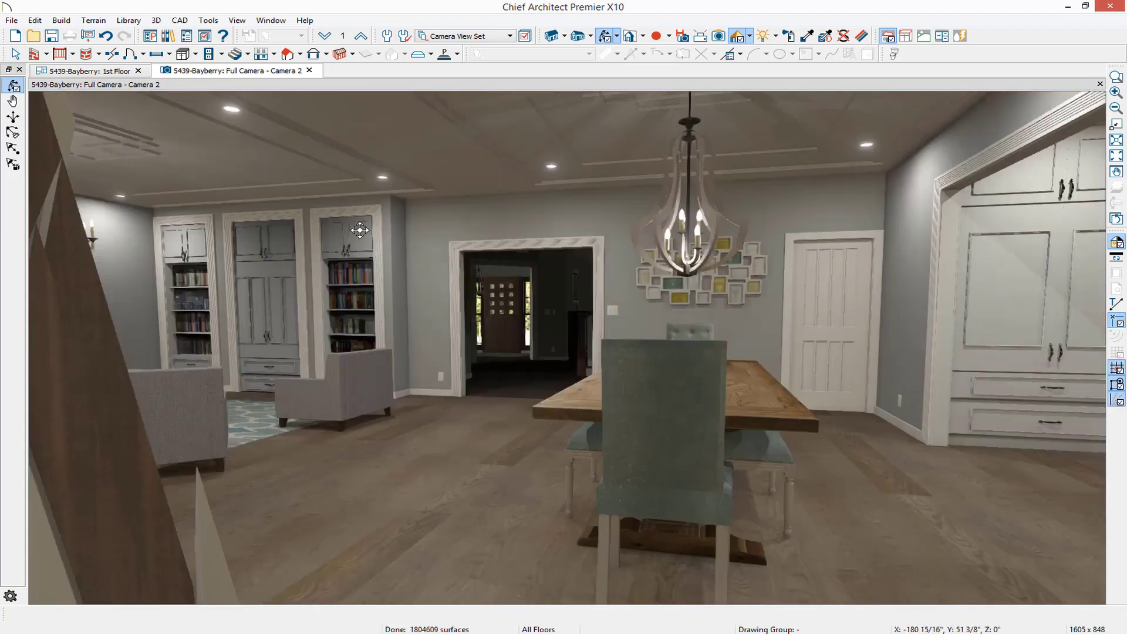
pyautogui.moveTo(353, 227)
pyautogui.mouseDown()
pyautogui.moveTo(342, 230)
pyautogui.moveTo(328, 401)
pyautogui.mouseUp()
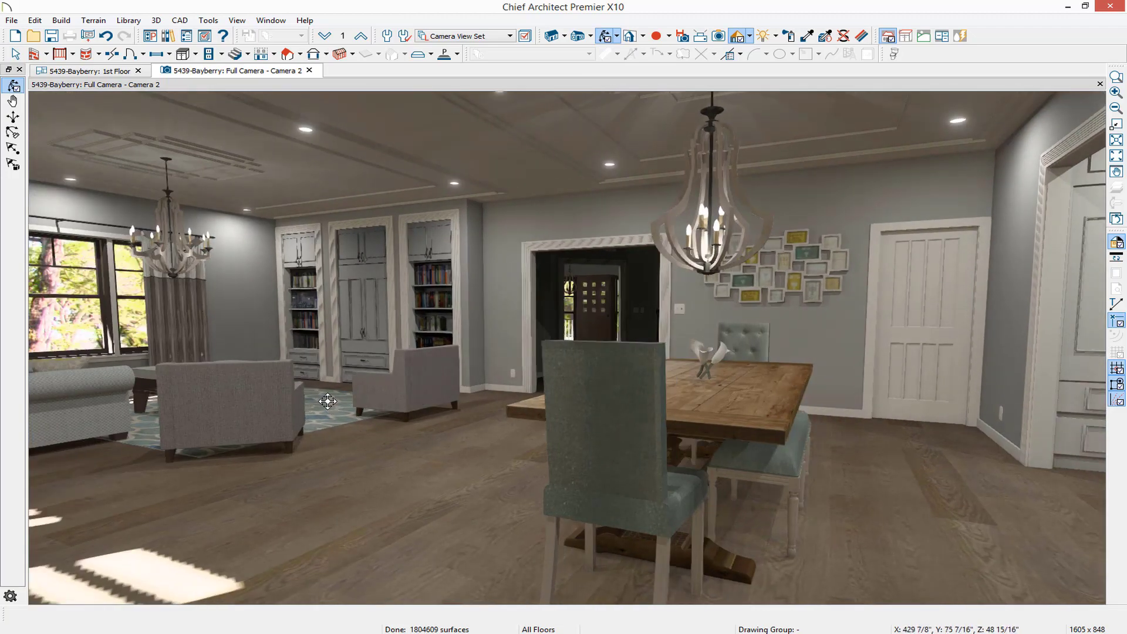
pyautogui.moveTo(328, 401); pyautogui.dragTo(328, 401)
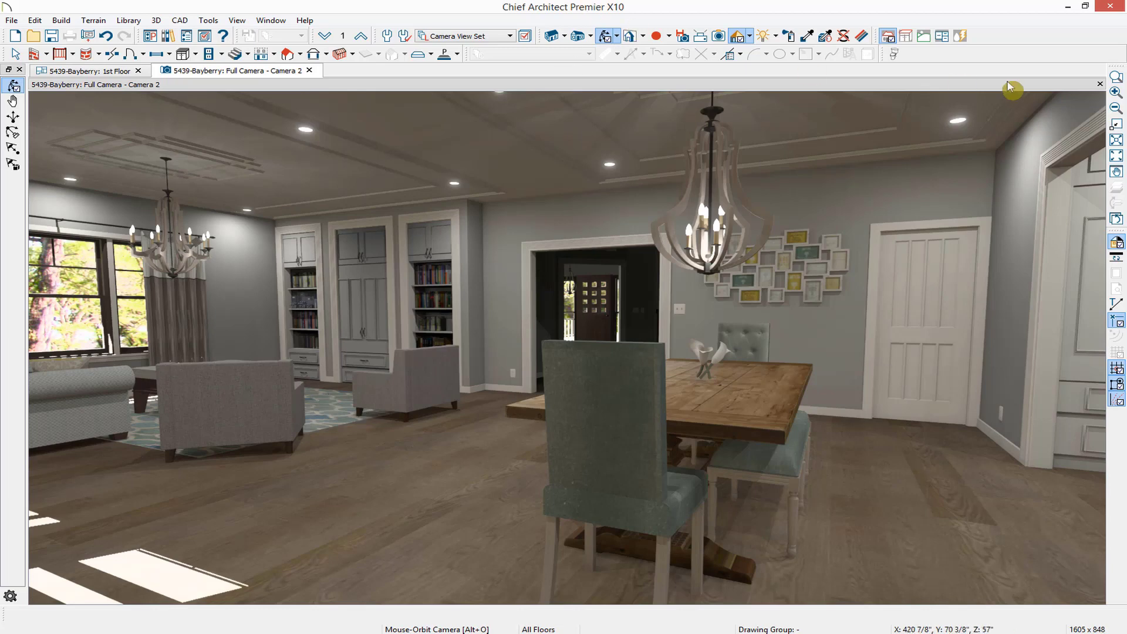
pyautogui.click(863, 36)
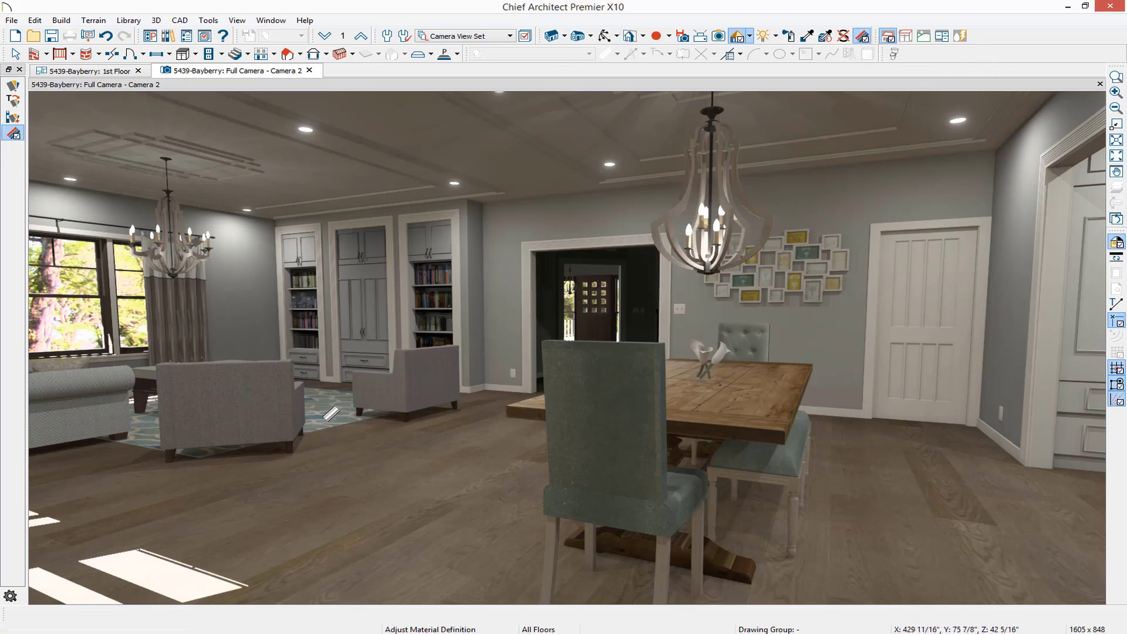